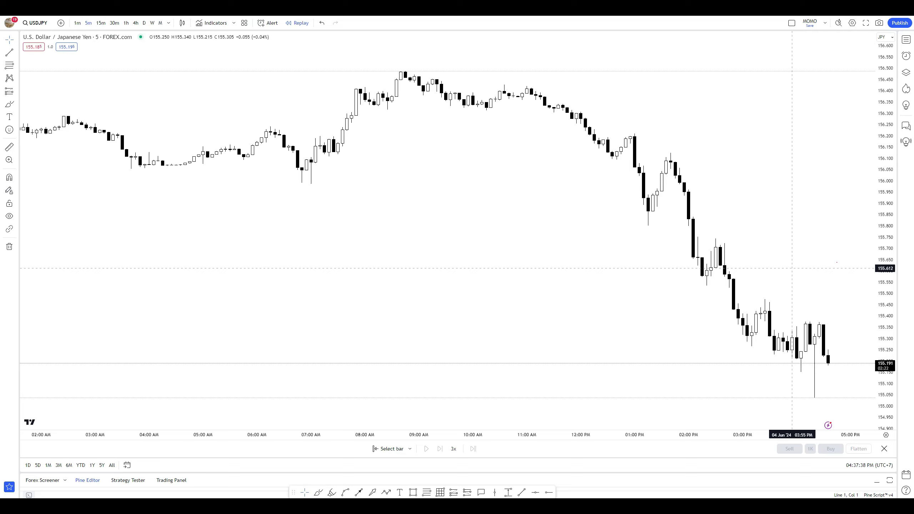
- Start the bar replay on the USDJPY 5-minute chart with the 3 June 07:10 PM candle as the last one
scroll(715, 273, "left", 10)
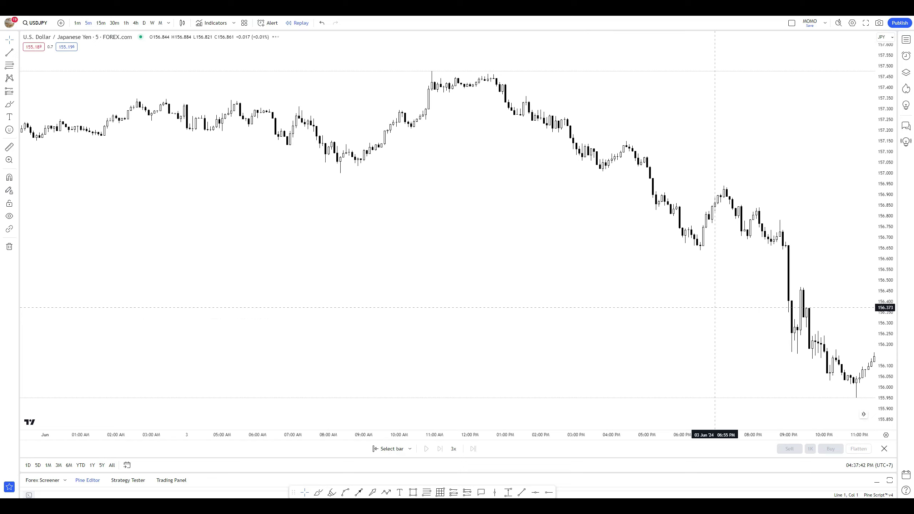
scroll(469, 280, "left", 5)
scroll(665, 275, "right", 10)
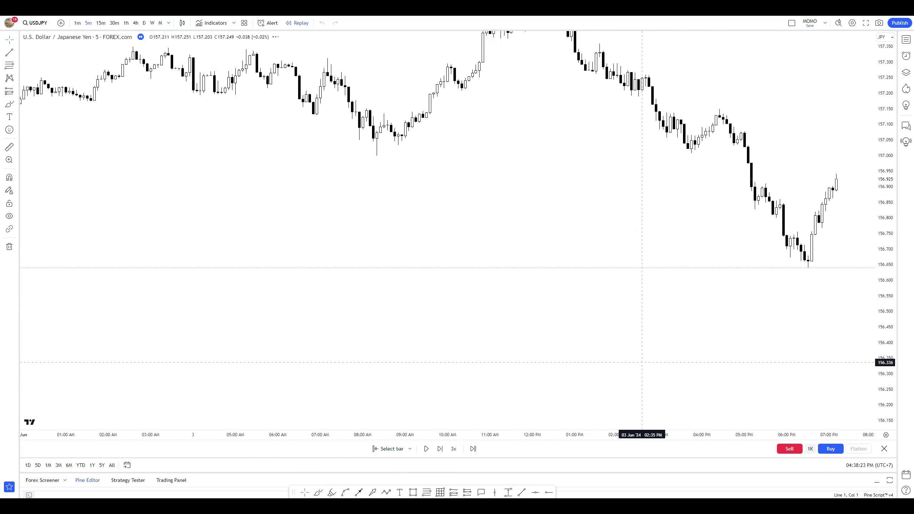
left_click_drag(644, 266, 563, 148)
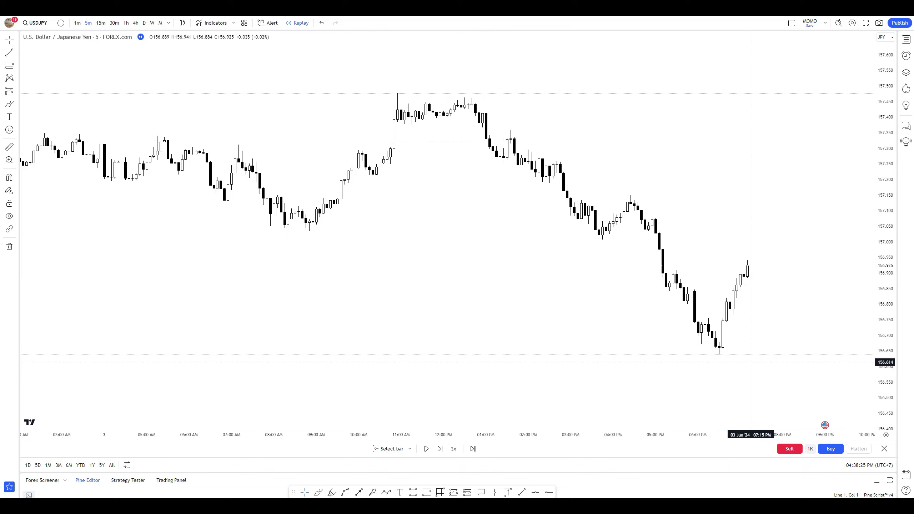
scroll(500, 341, "right", 2)
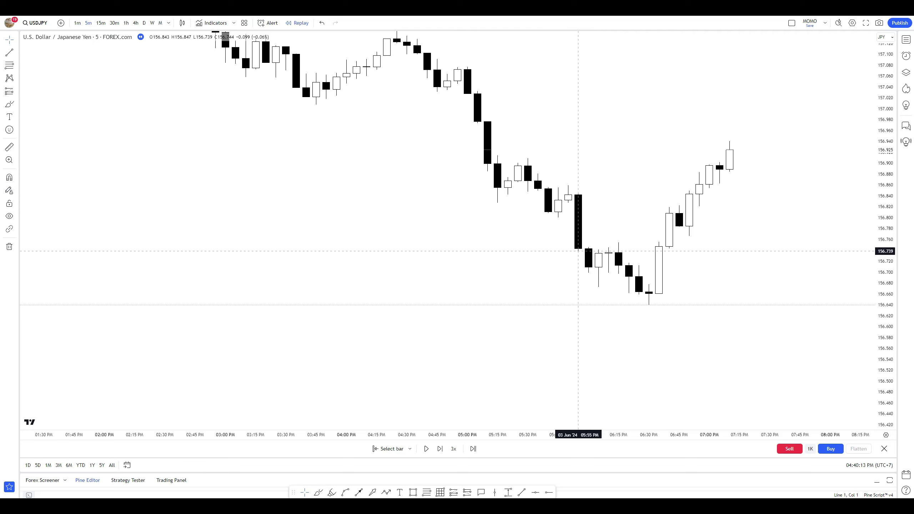
- Draw a short dashed trend line at the 05:55 PM candle's low and mark the next candle's low with a highlighter dot
left_click(522, 492)
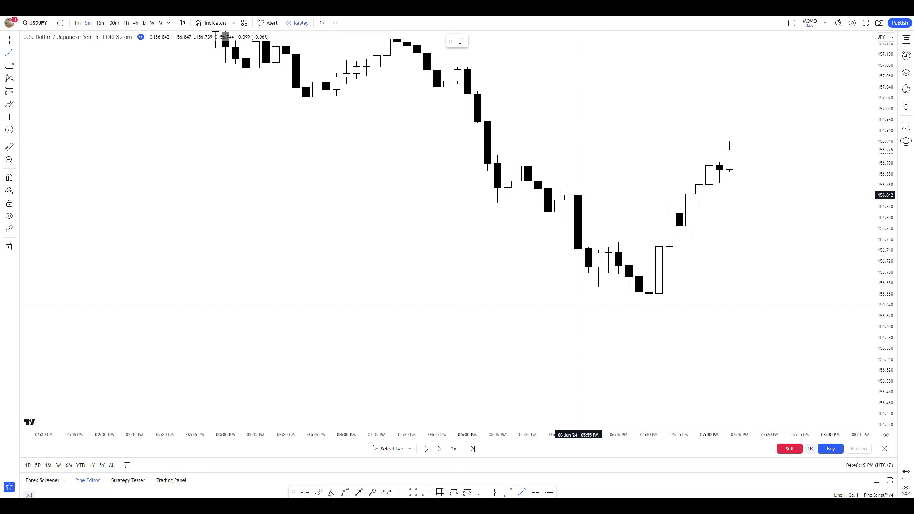
left_click(331, 492)
left_click(588, 272)
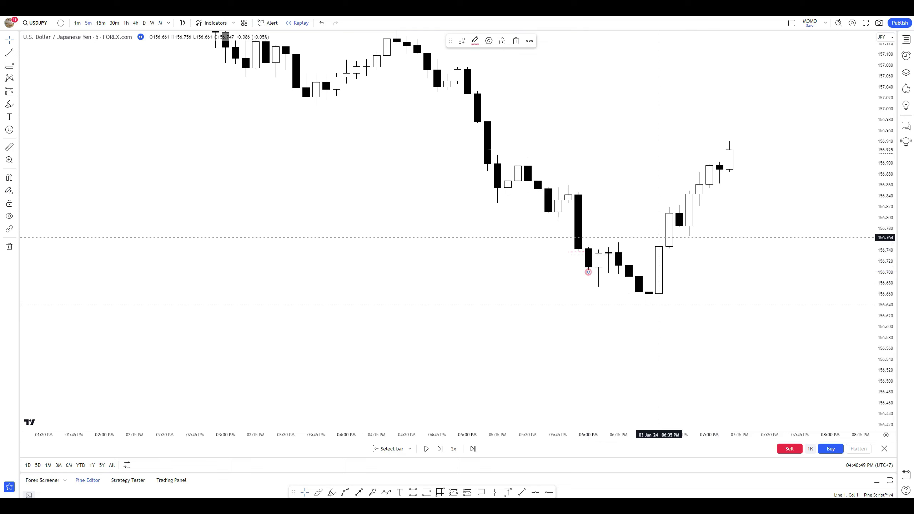
- Circle the lower wick of the 06:05 PM candle with a red brush stroke
scroll(669, 292, "up", 2)
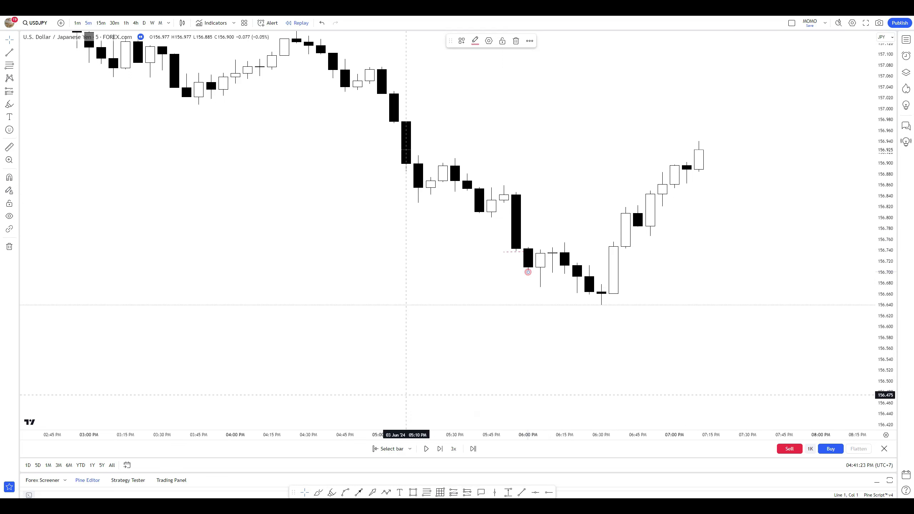
left_click(318, 491)
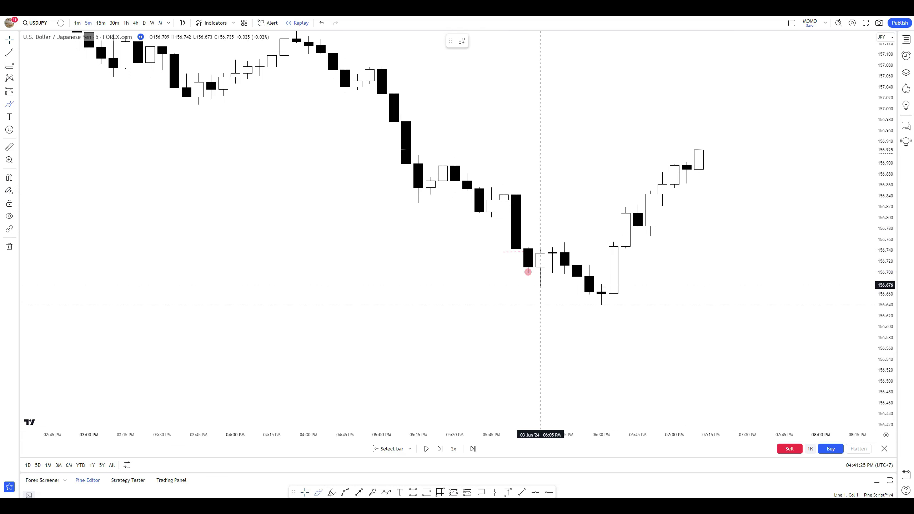
left_click_drag(540, 284, 540, 283)
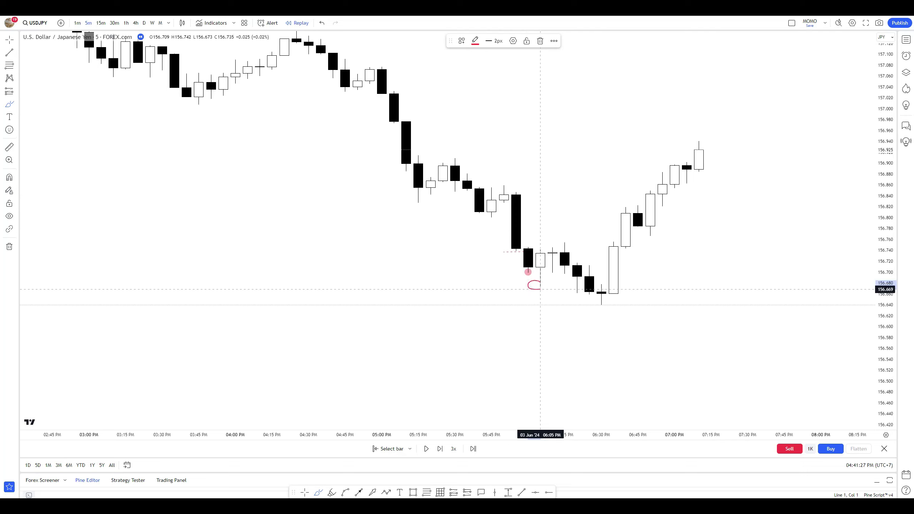
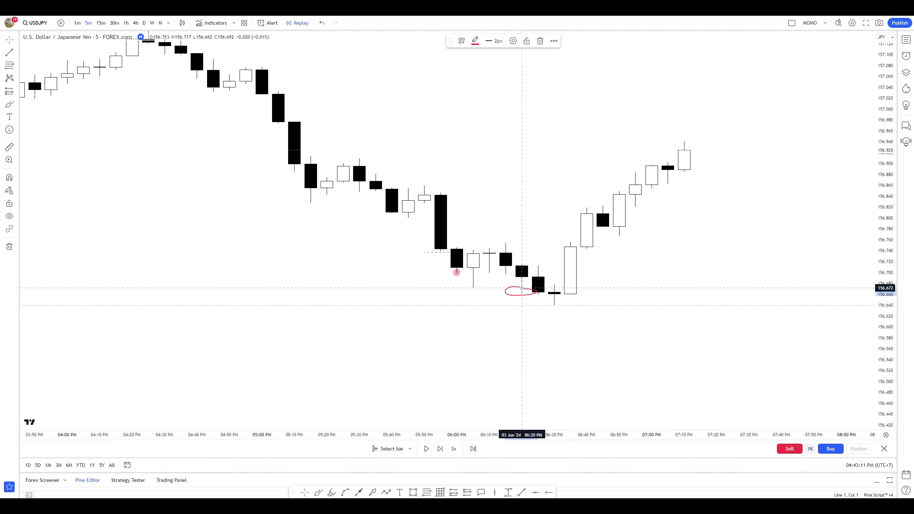
- Move the red brush circle from the 06:20 PM candle's wick to the swing low near 156.640, and delete it
scroll(313, 281, "up", 3)
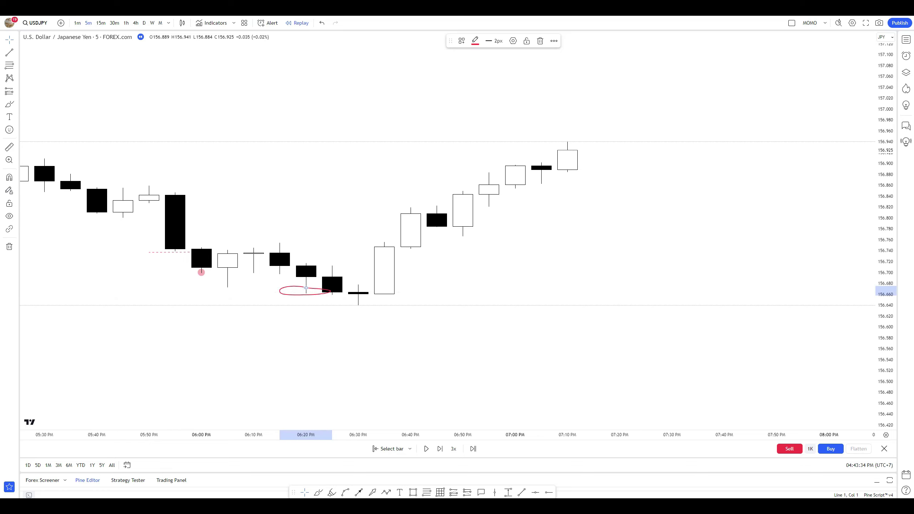
key("alt+r")
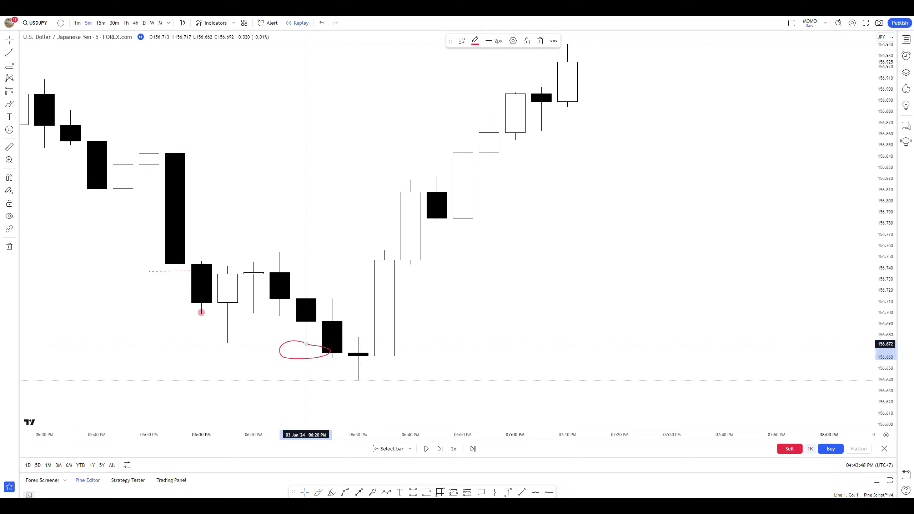
left_click_drag(306, 344, 331, 355)
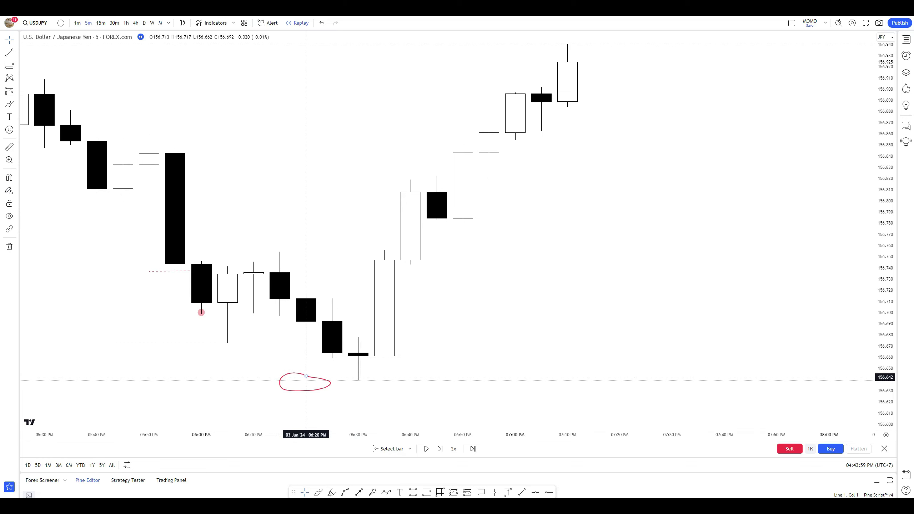
mouse_move(306, 376)
left_mouse_down()
mouse_move(319, 367)
mouse_move(266, 373)
left_mouse_up()
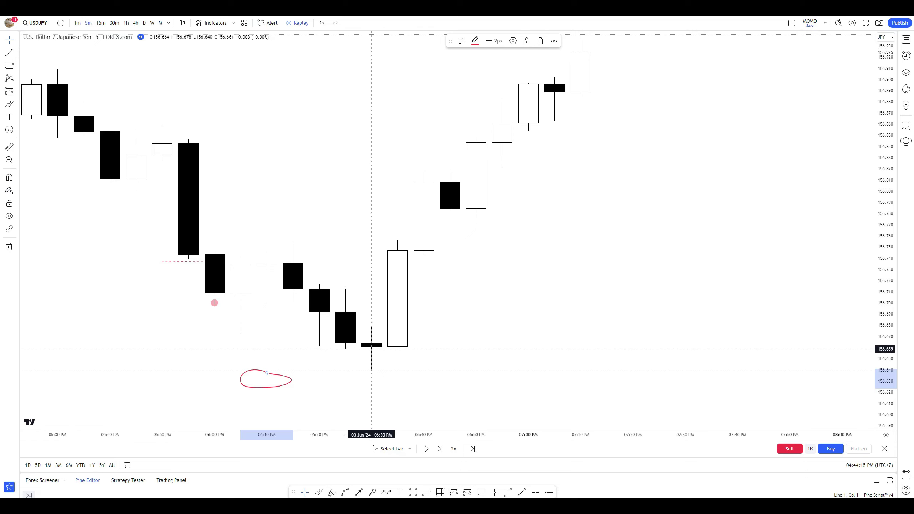
scroll(530, 367, "down", 2)
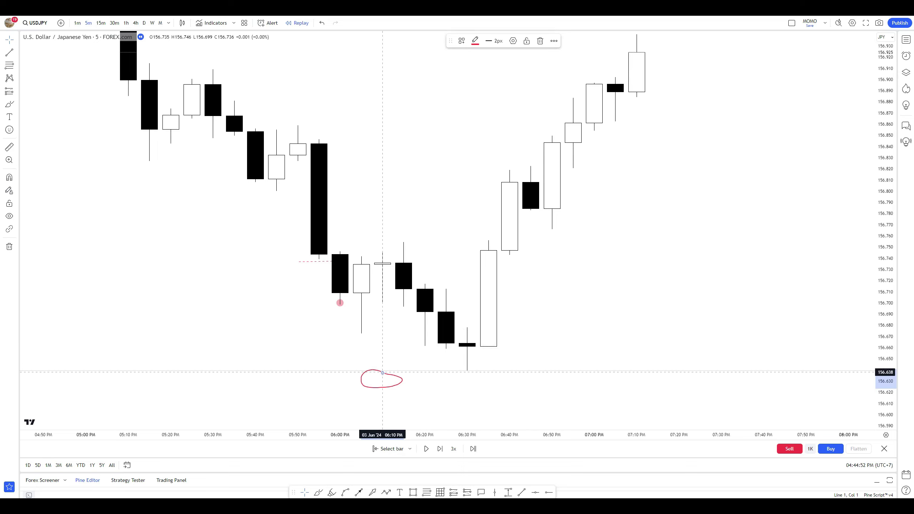
key("Delete")
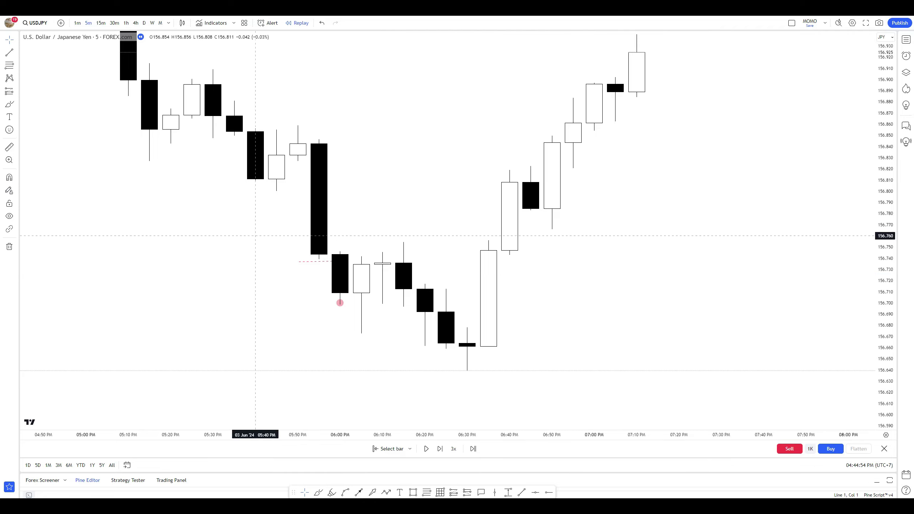
- Restart the bar replay from the 3 June 09:45 AM candle in the earlier upward move
left_click_drag(255, 234, 641, 403)
scroll(527, 122, "left", 5)
scroll(461, 251, "down", 3)
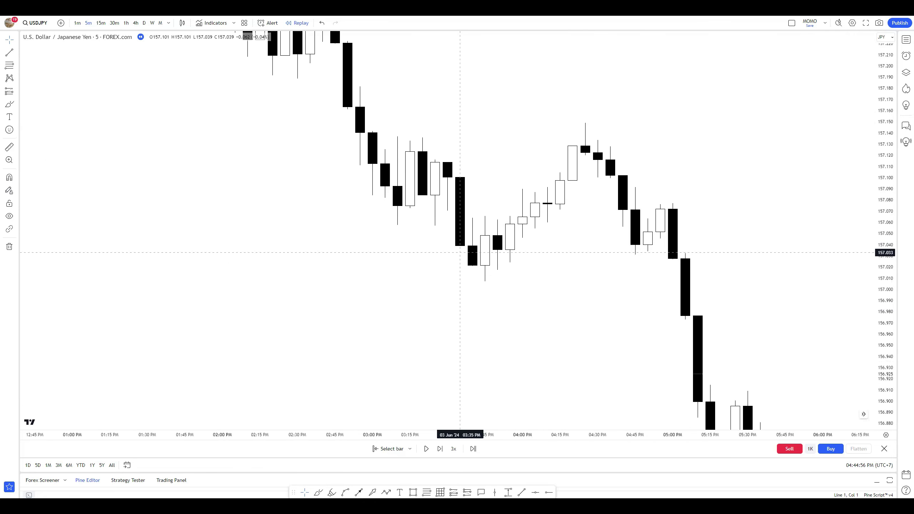
scroll(415, 290, "left", 10)
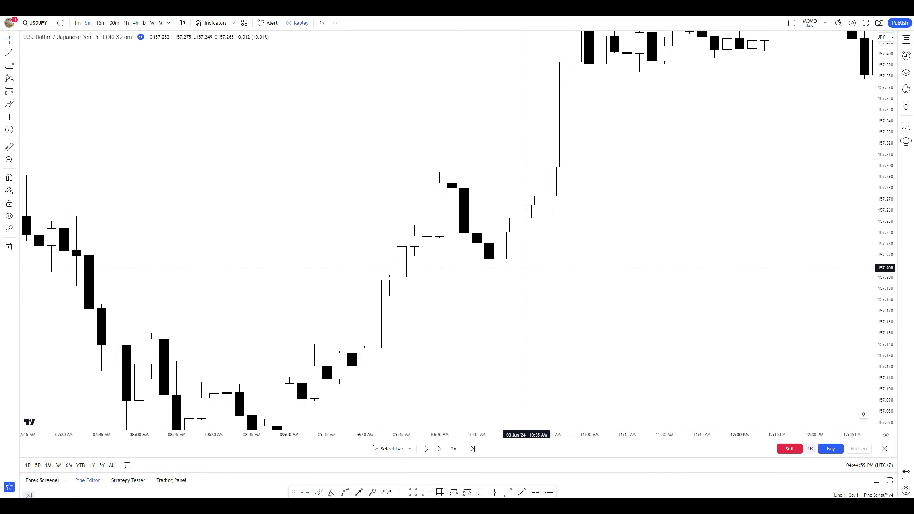
scroll(477, 192, "left", 3)
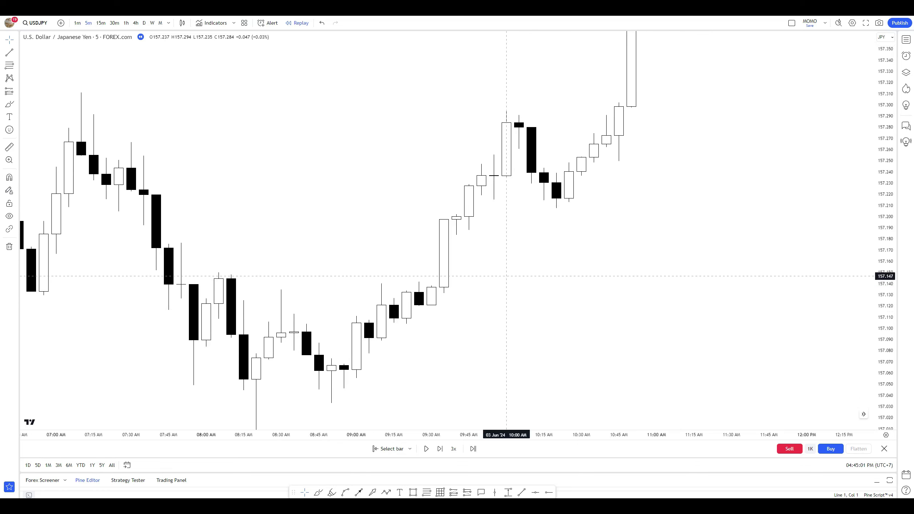
scroll(506, 276, "left", 2)
left_click(388, 448)
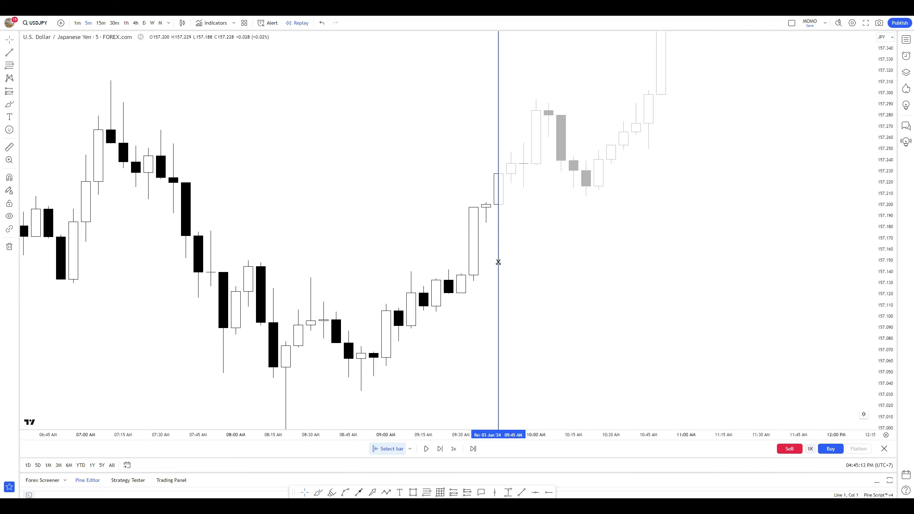
left_click(511, 253)
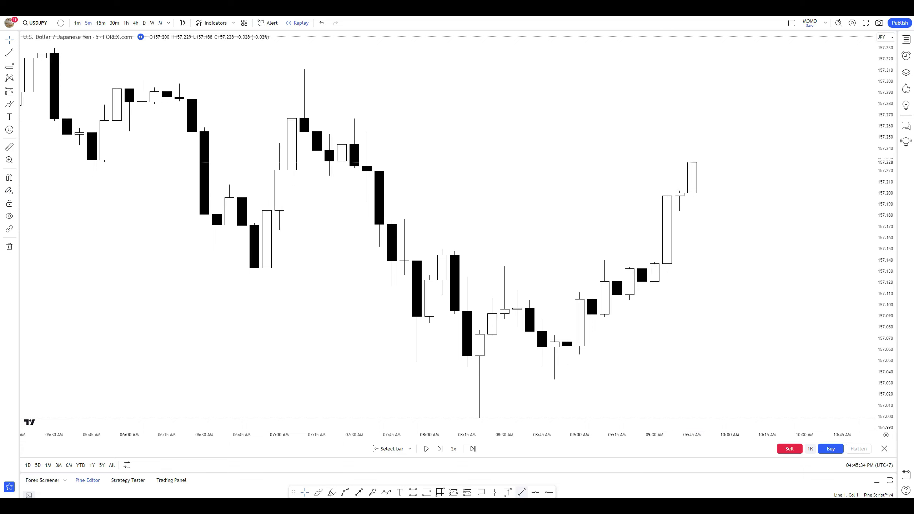
- Draw a short dashed trend line at the 09:40 AM candle's high and mark the 09:45 AM candle's high with a highlighter dot
left_click(521, 491)
left_click(331, 492)
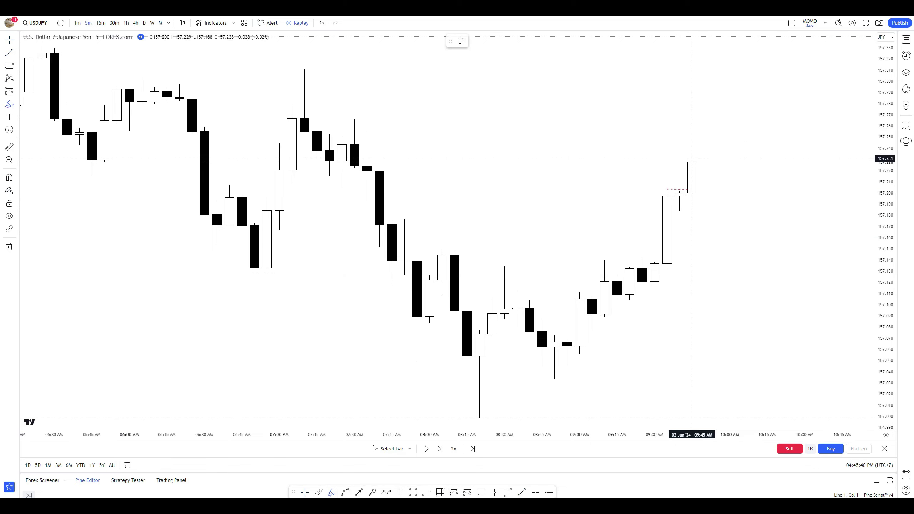
left_click(691, 159)
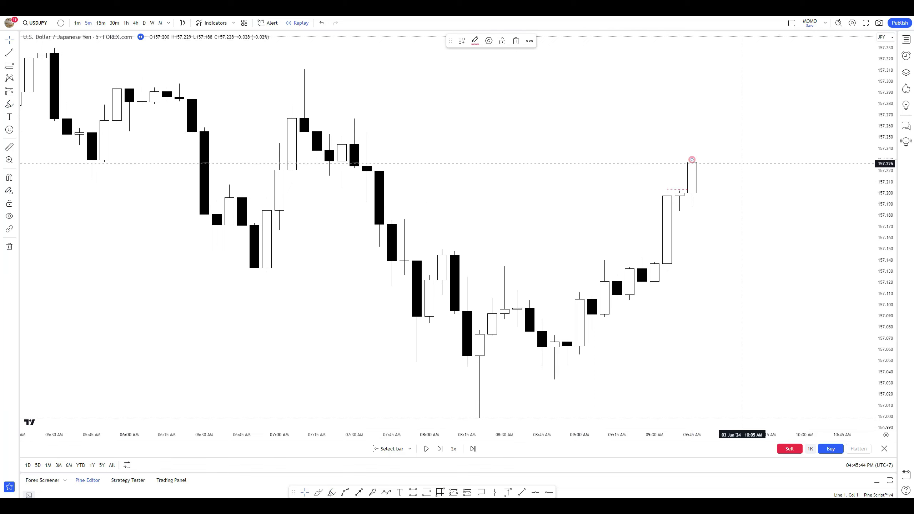
left_click(754, 170)
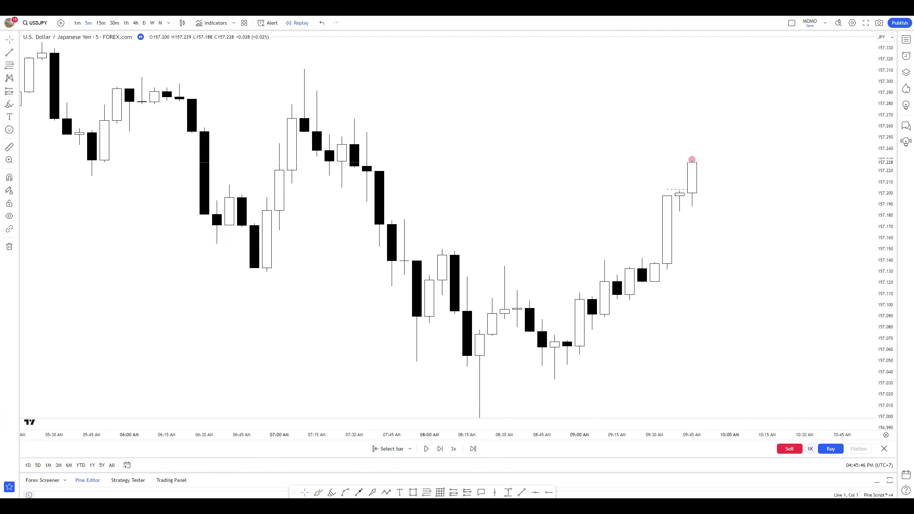
- Draw a dashed trend line at 157.230 from the 09:45 AM high to 10:00 AM, and advance the replay by one candle
key("alt+t")
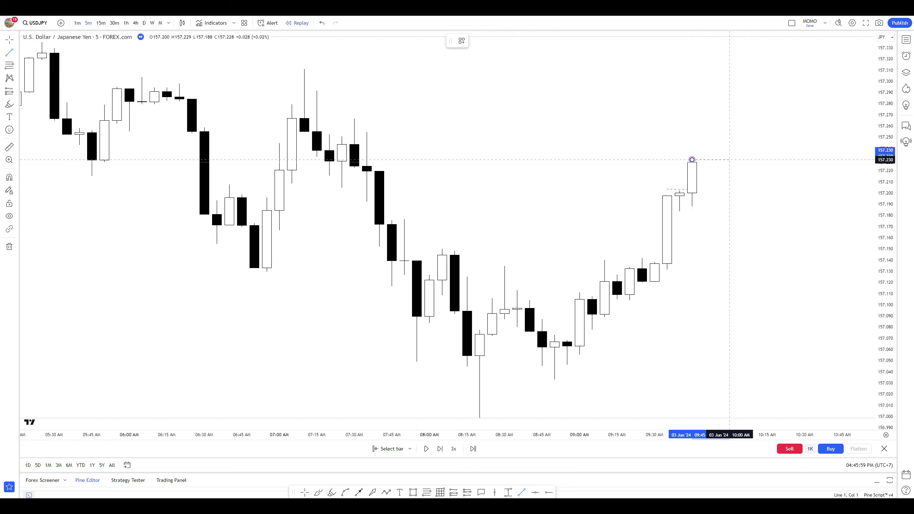
left_click(729, 159)
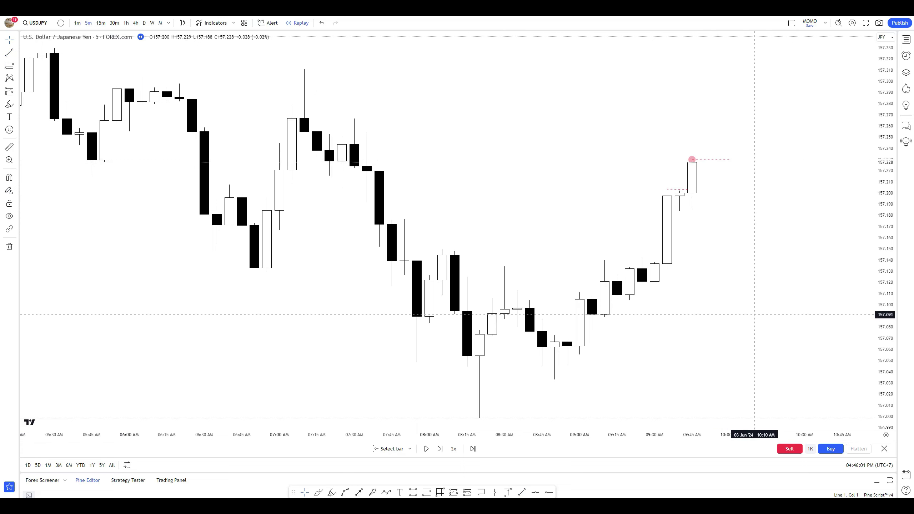
key("shift+Right")
key("shift+Right")
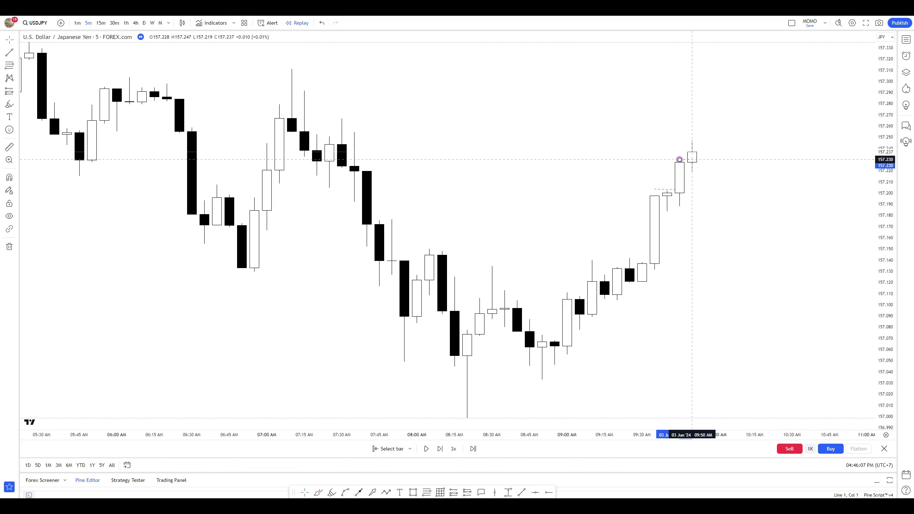
- Shorten the 157.230 line to end at 09:50 AM and mark the 09:50 AM candle's high with a highlighter dot
left_click(679, 160)
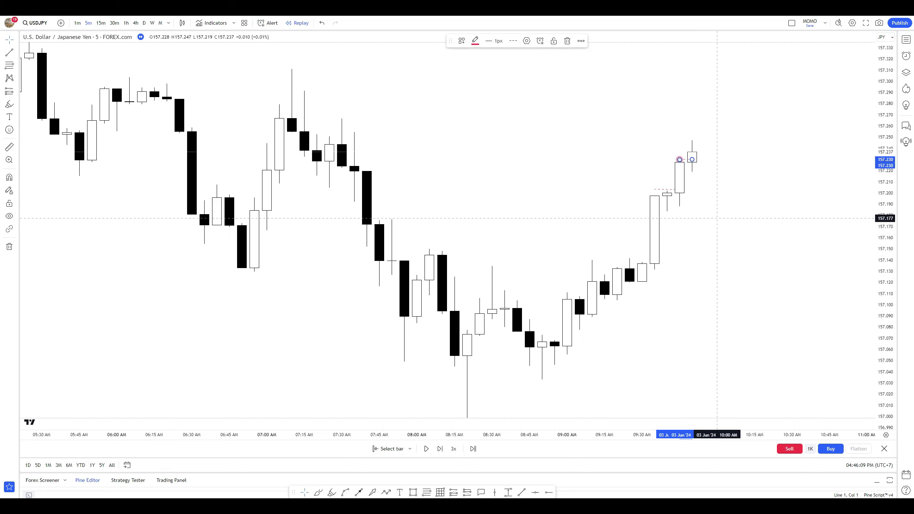
left_click(691, 148)
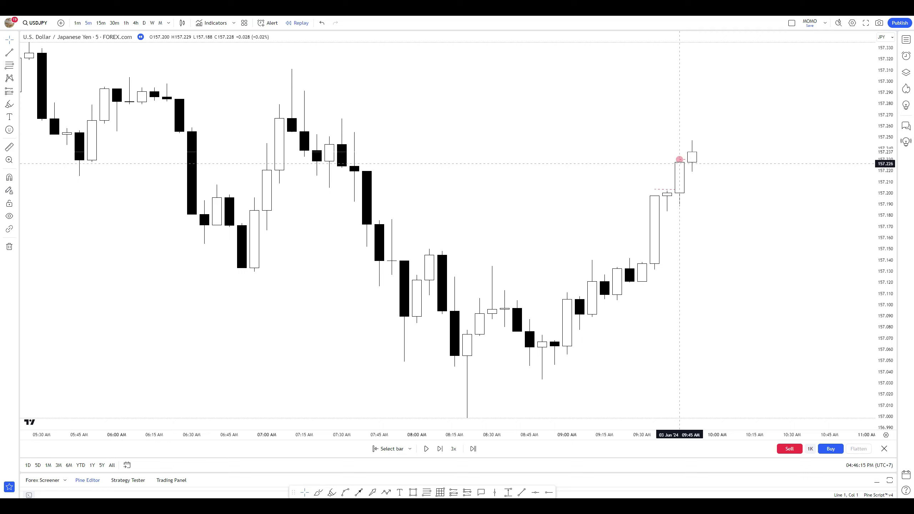
- Delete the highlighter dot at the 09:45 AM high and the dashed line at 157.230
left_click(679, 159)
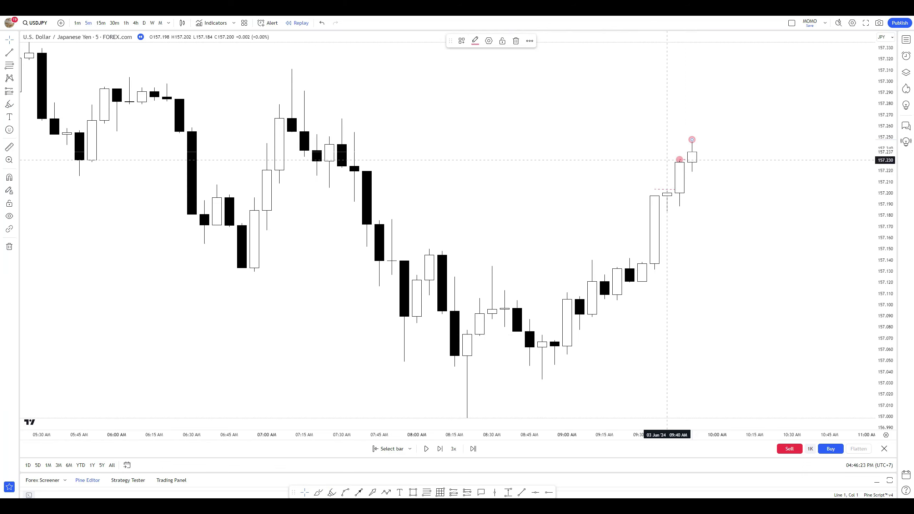
left_click(679, 159)
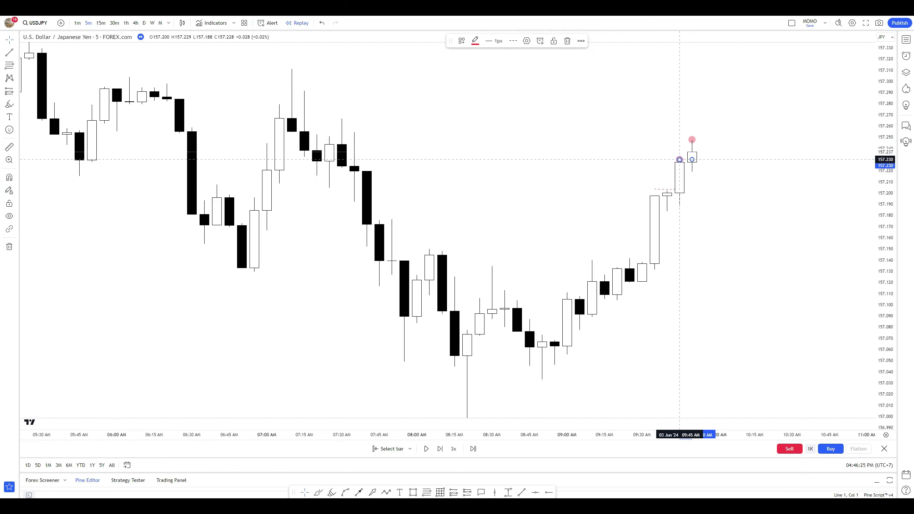
key("Escape")
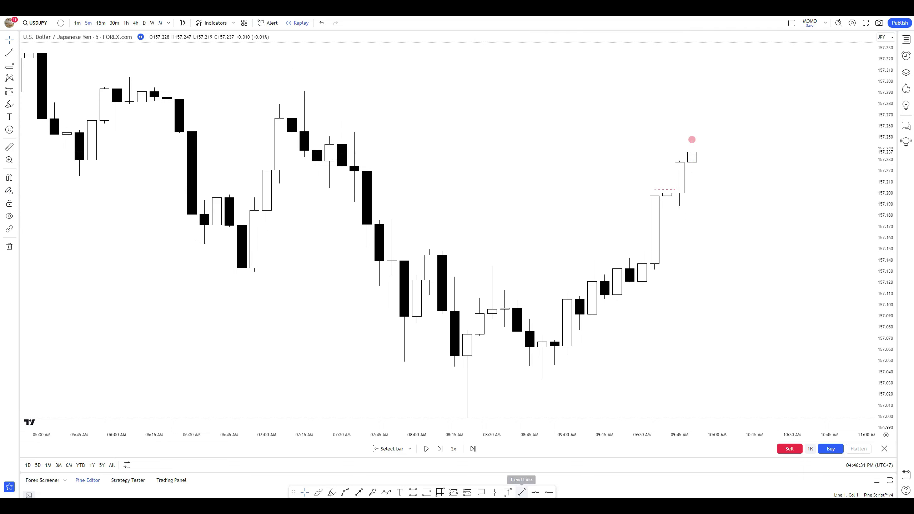
- Draw a dashed trend line at 157.247 from the 09:50 AM candle's high to 10:00 AM
left_click(521, 492)
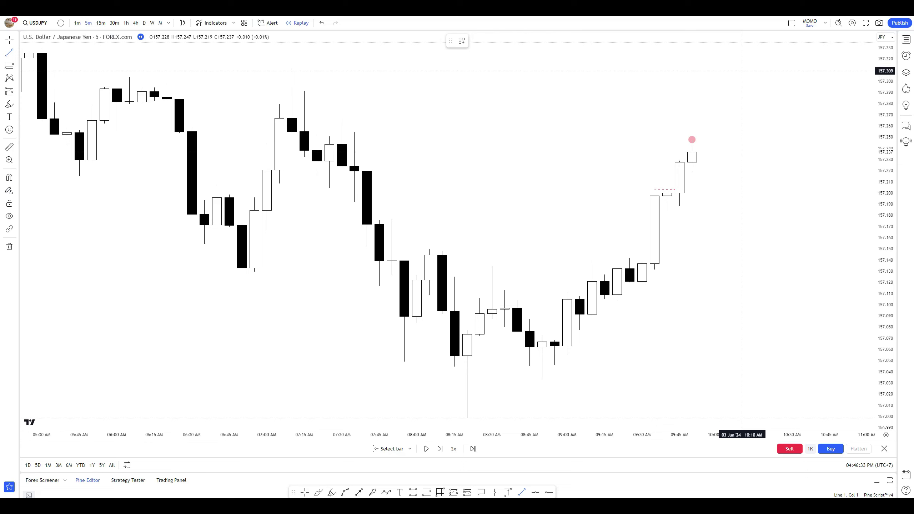
left_click(692, 140)
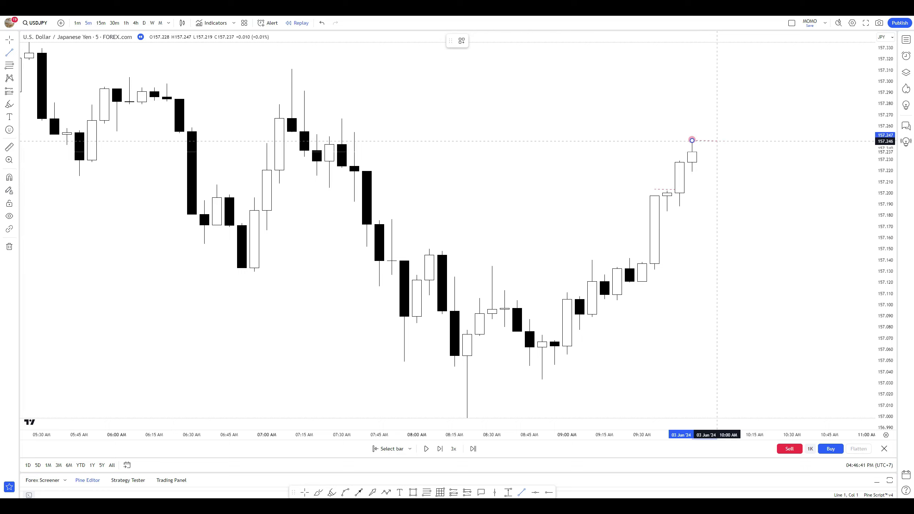
left_click(717, 140)
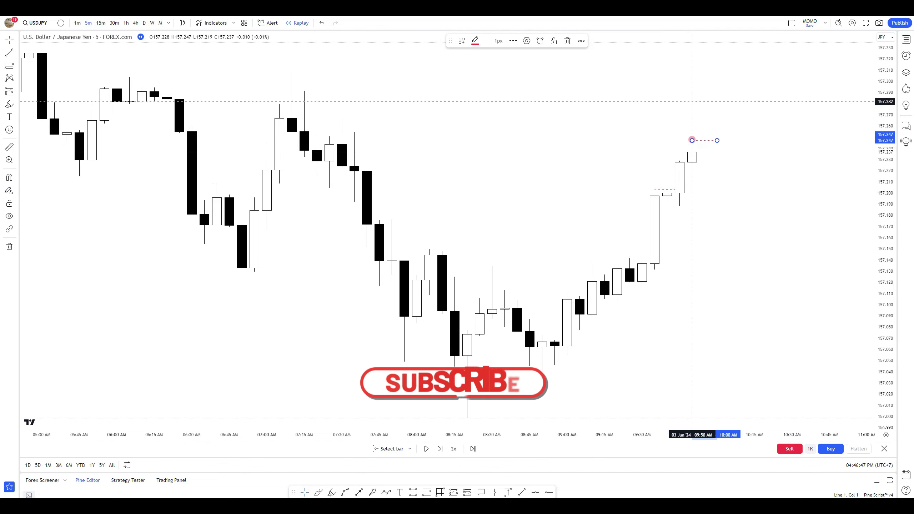
- Advance the replay by one candle to the 09:55 AM candle
left_click(692, 144)
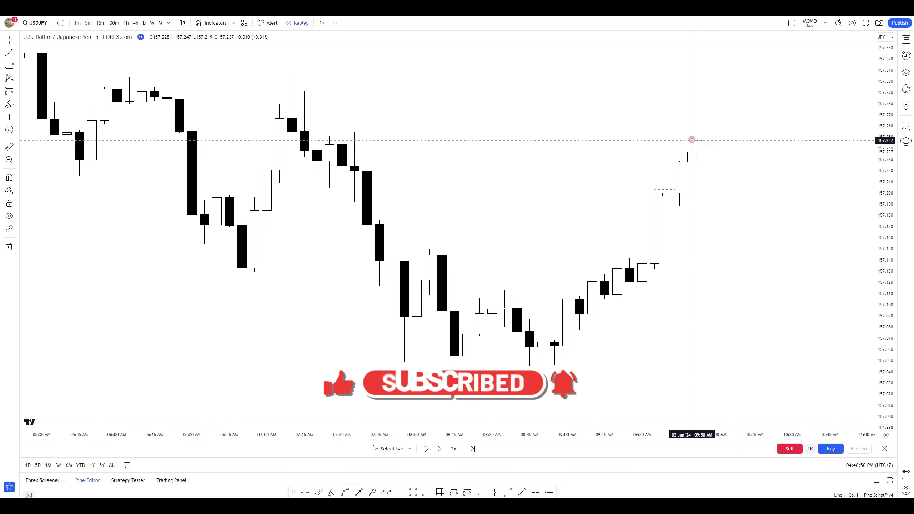
left_click(692, 141)
left_click(716, 259)
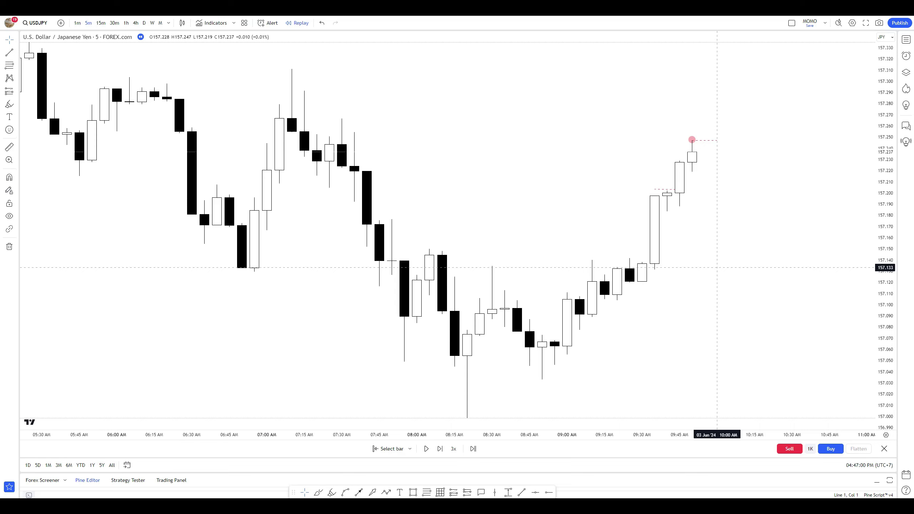
key("shift+Right")
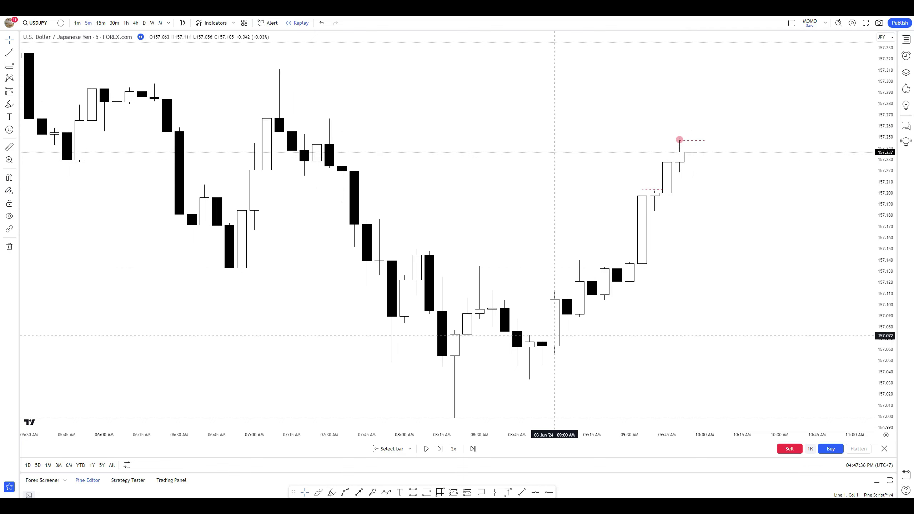
- Outline the 09:55 AM candle's break above 157.247 with the brush, and draw a dashed trend line at 157.255 from its high to 10:00 AM
key("alt+b")
mouse_move(704, 124)
left_mouse_down()
mouse_move(680, 124)
mouse_move(704, 123)
left_mouse_up()
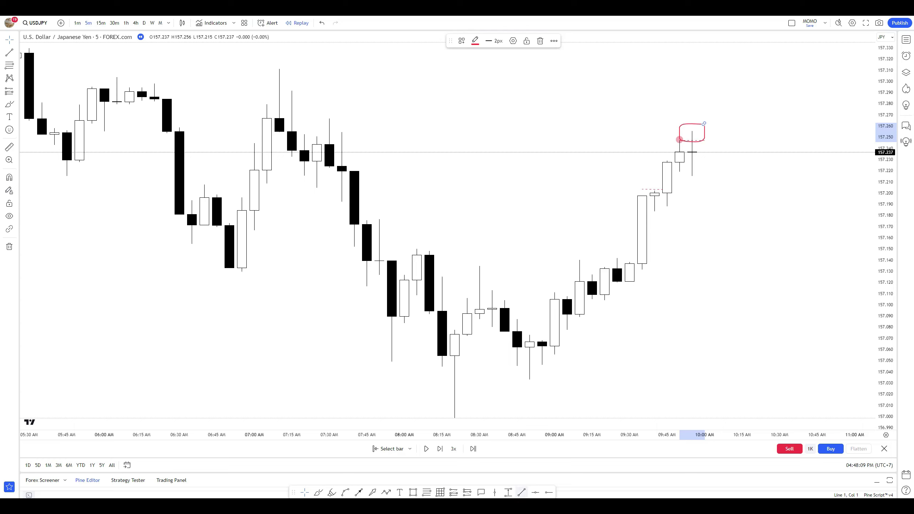
left_click(521, 491)
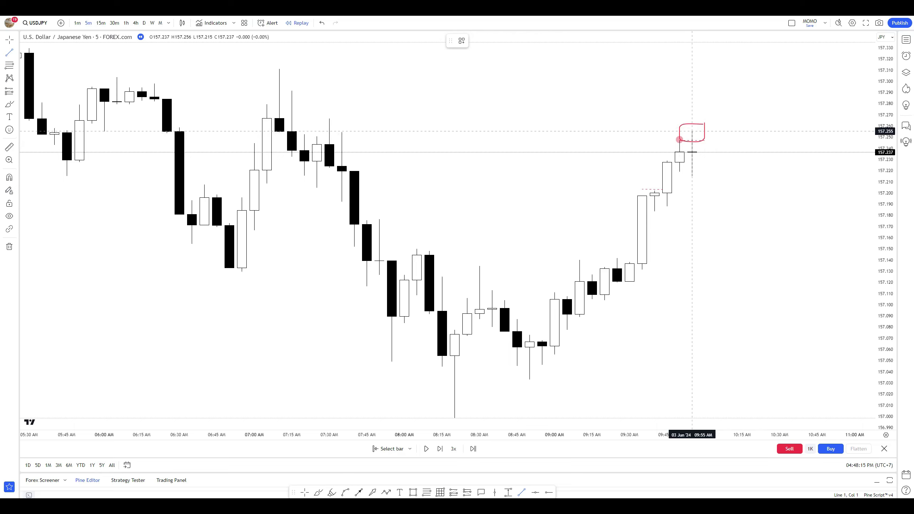
left_click(692, 131)
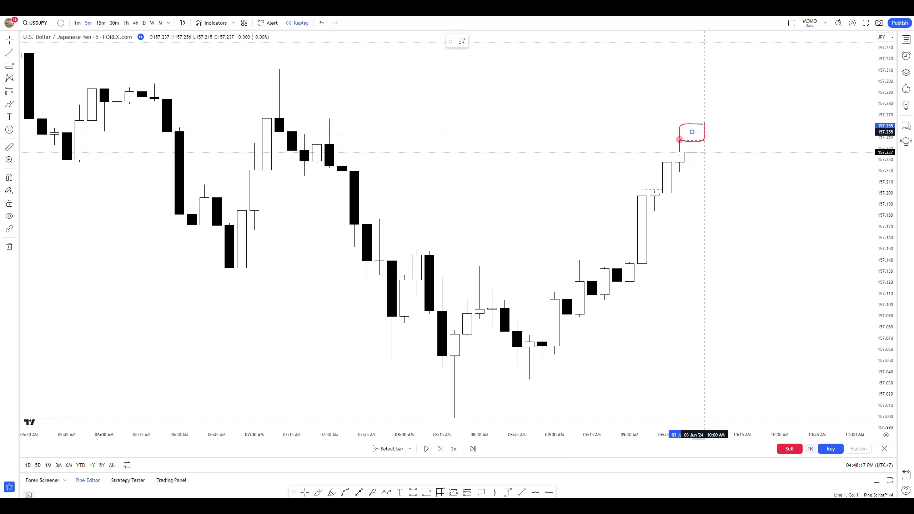
left_click(704, 132)
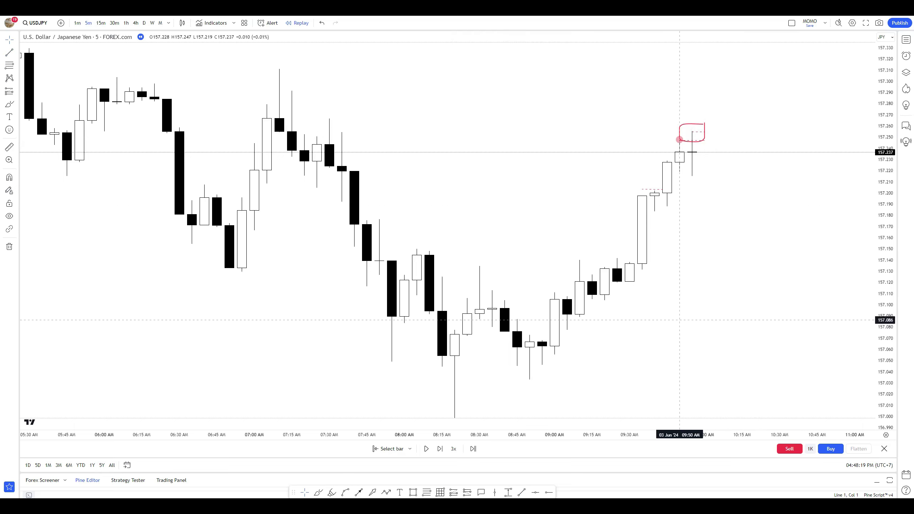
left_click(729, 340)
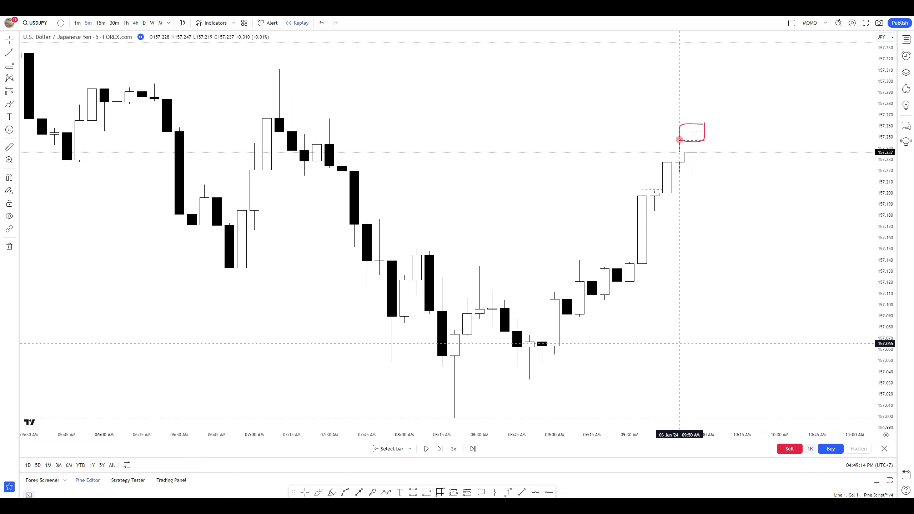
- Advance the replay through the 10:00 AM candle and mark that candle's high with a highlighter dot
key("shift+Right")
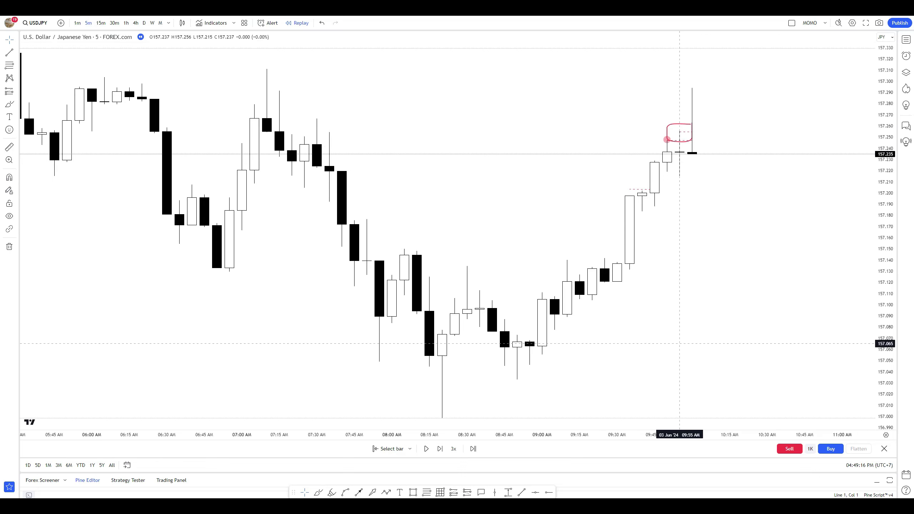
key("shift+Right")
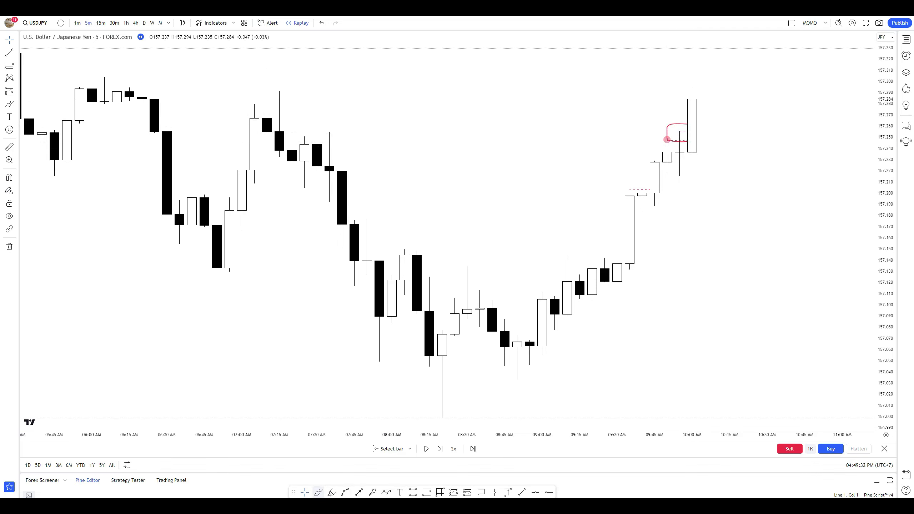
left_click(331, 491)
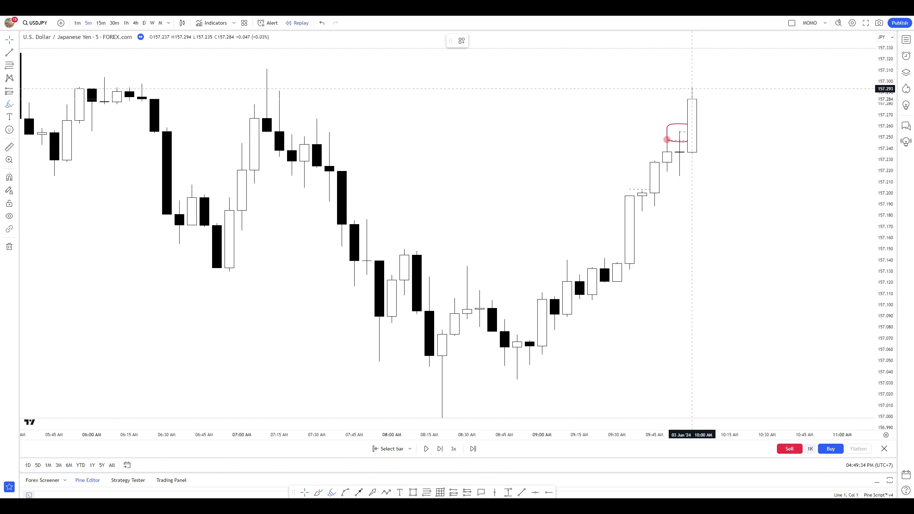
left_click(691, 88)
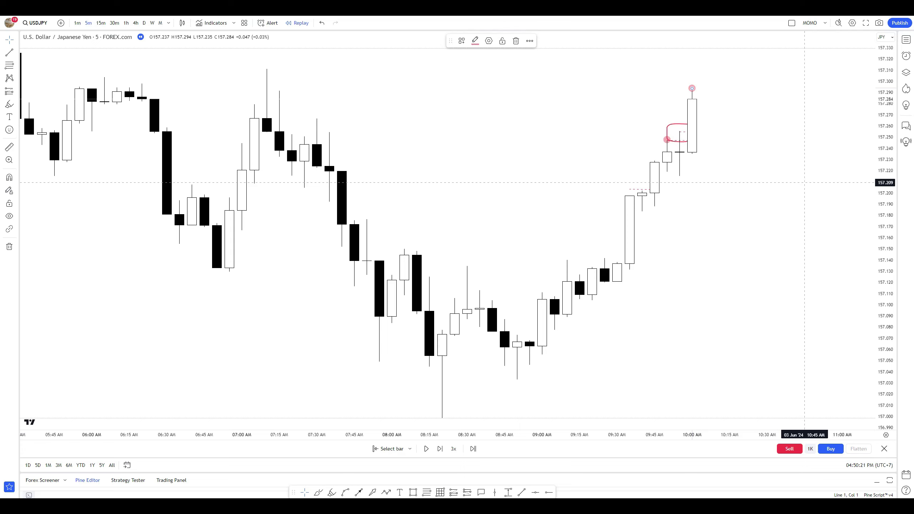
left_click(730, 324)
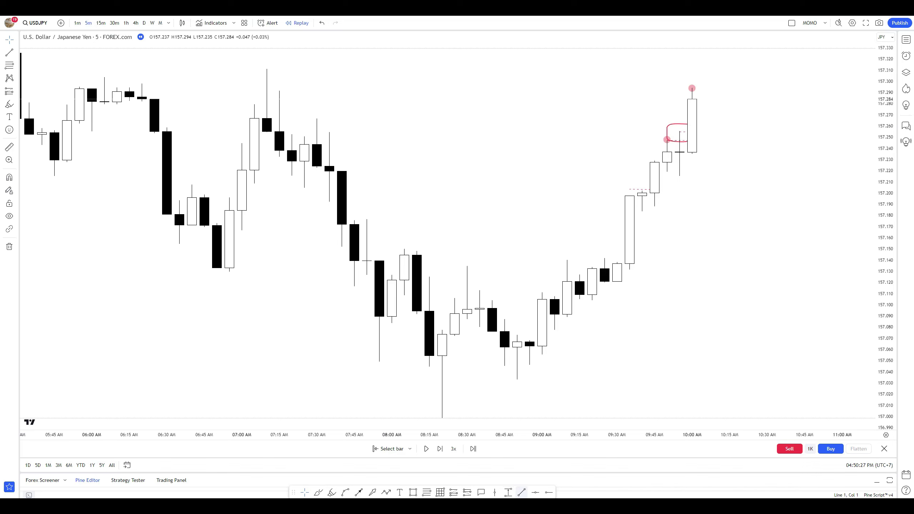
- Draw a dashed trend line at 157.295 from the 10:00 AM candle's high to 10:10 AM
left_click(521, 492)
left_click(704, 87)
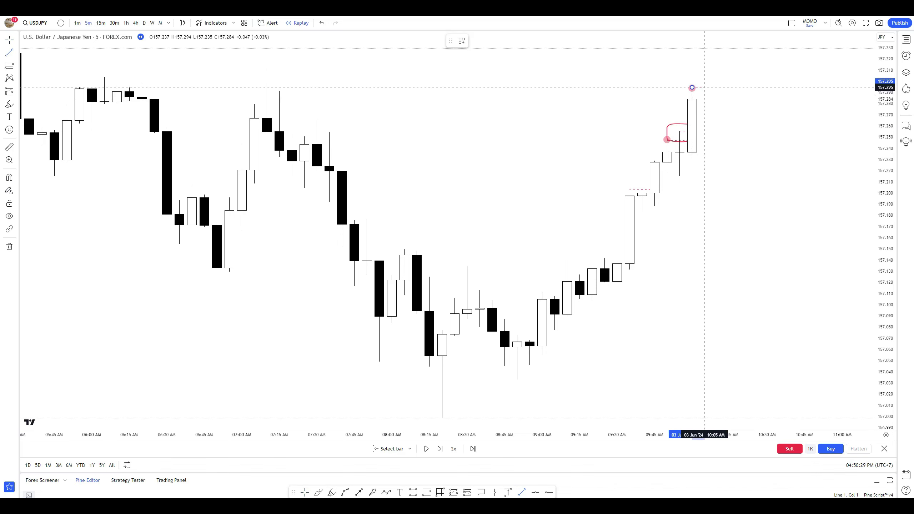
left_click(717, 87)
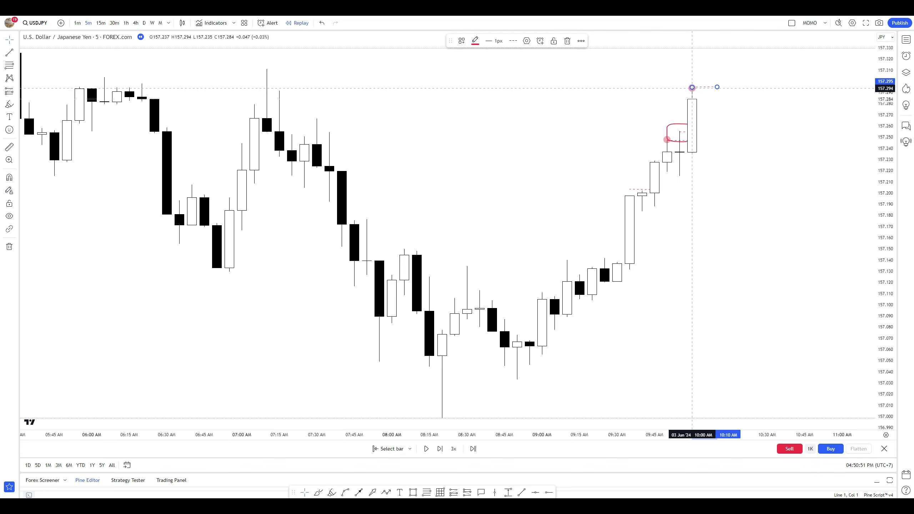
left_click(729, 328)
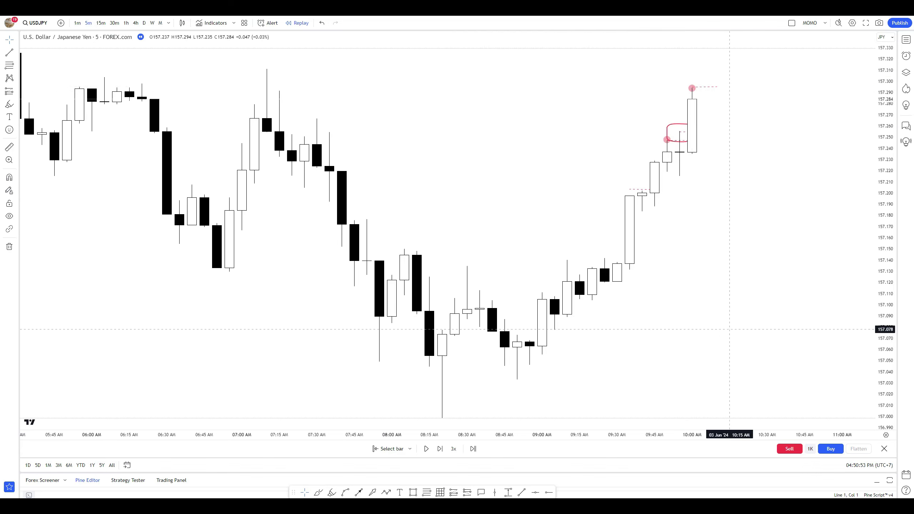
- Advance the replay by four candles to the 10:20 AM candle
key("shift+Right")
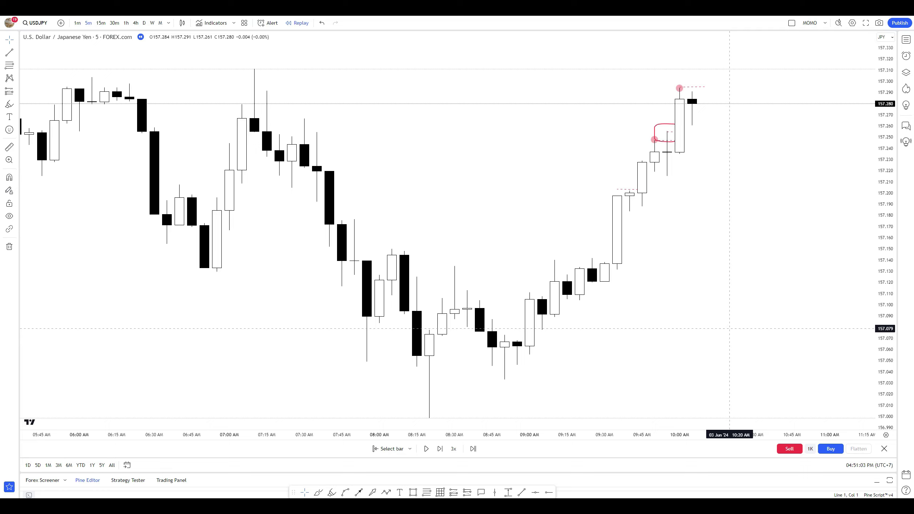
key("shift+Right")
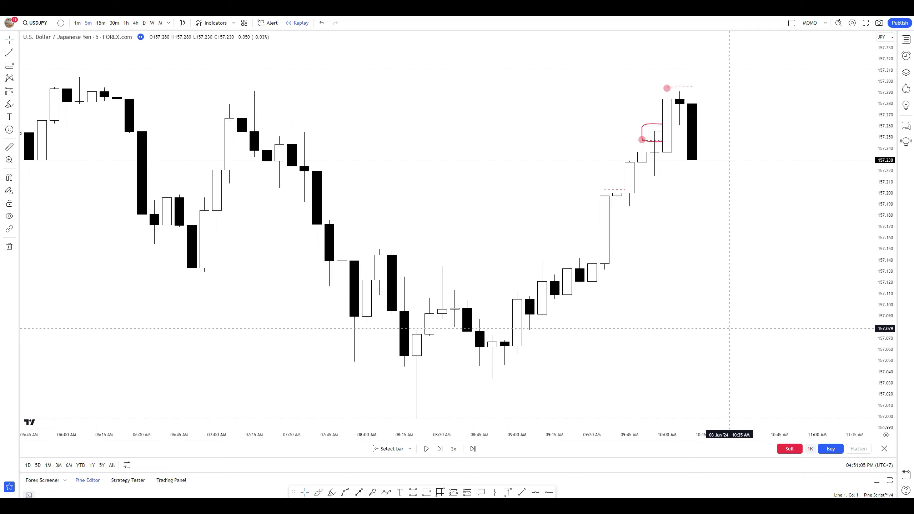
key("shift+Right")
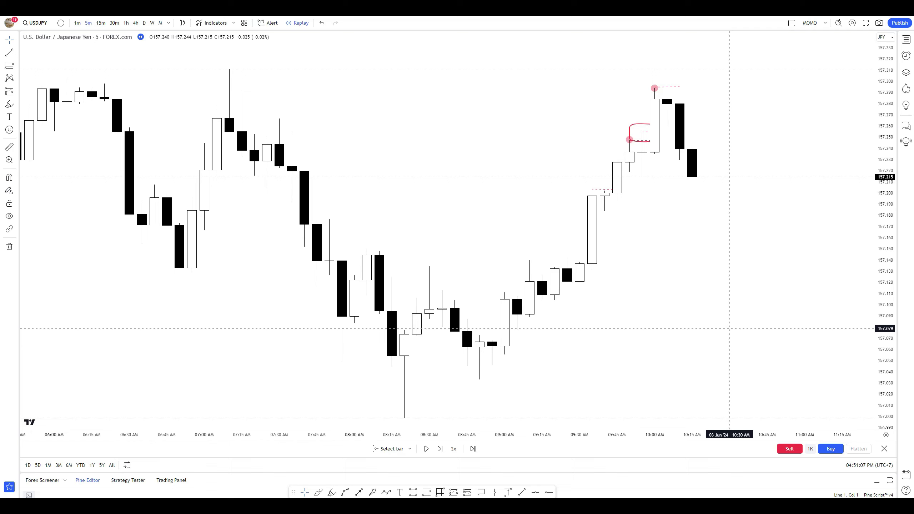
key("shift+Right")
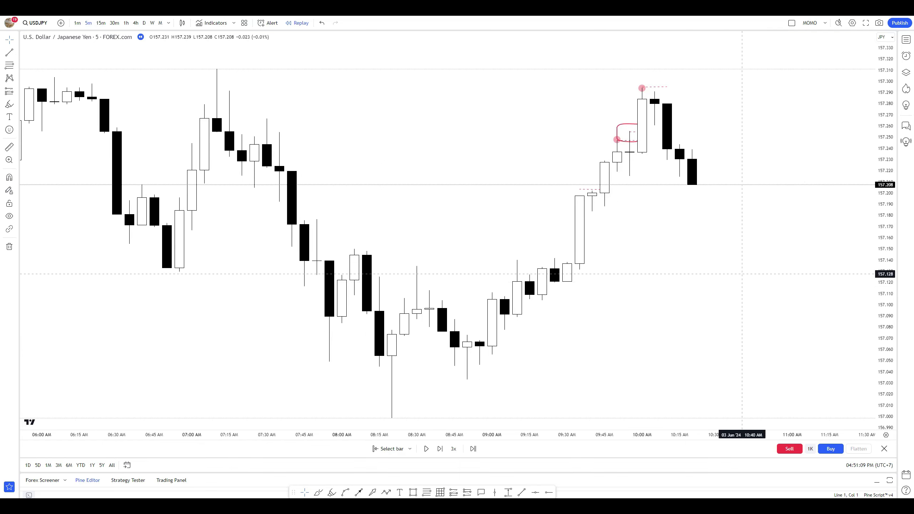
- Restart the replay from the 01:05 PM bar on 30 May '24, during the earlier downtrend
scroll(273, 309, "left", 10)
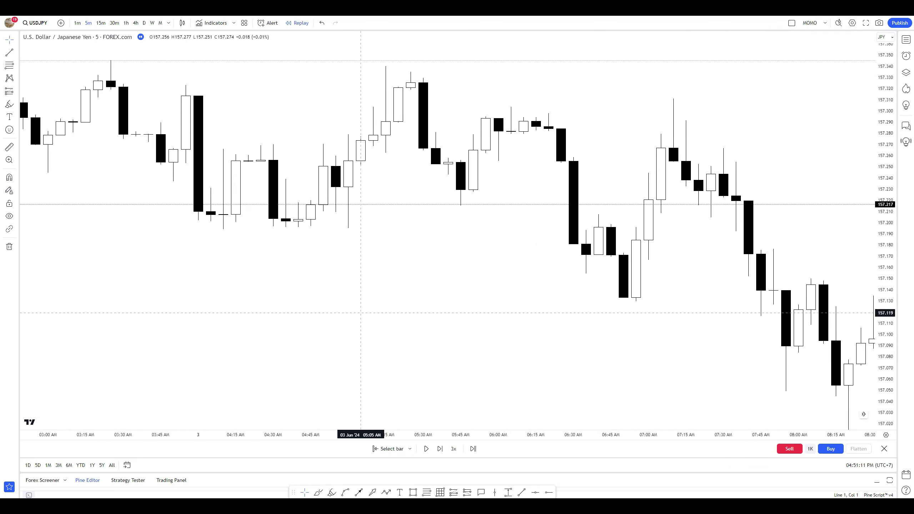
scroll(360, 312, "left", 15)
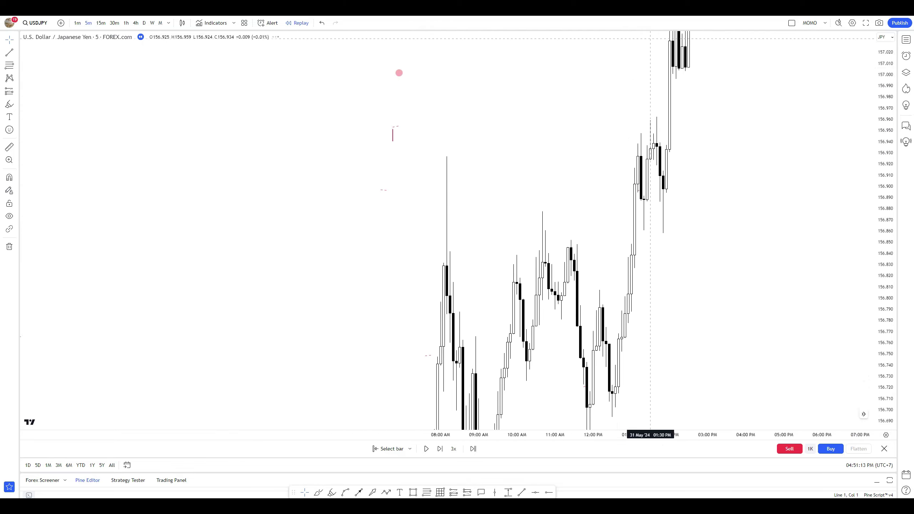
scroll(649, 37, "left", 15)
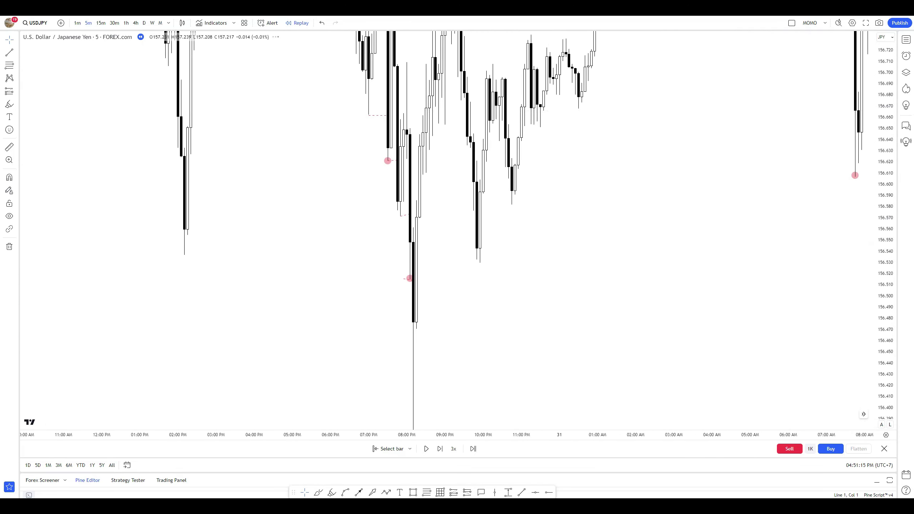
scroll(429, 310, "left", 15)
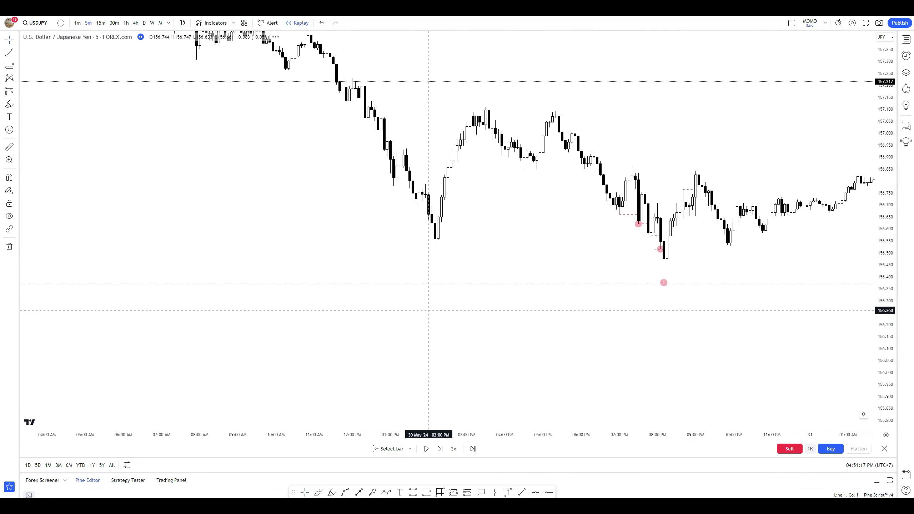
scroll(429, 310, "up", 5)
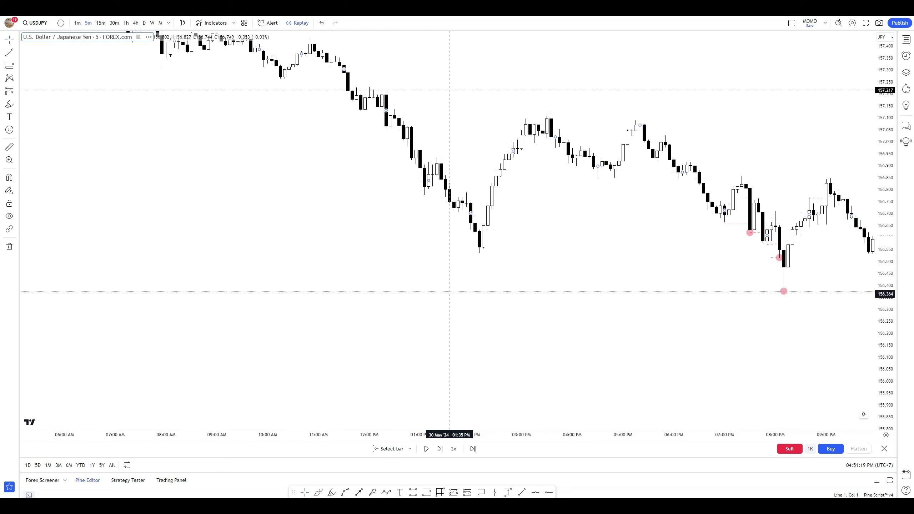
scroll(449, 293, "up", 1)
scroll(449, 294, "up", 2)
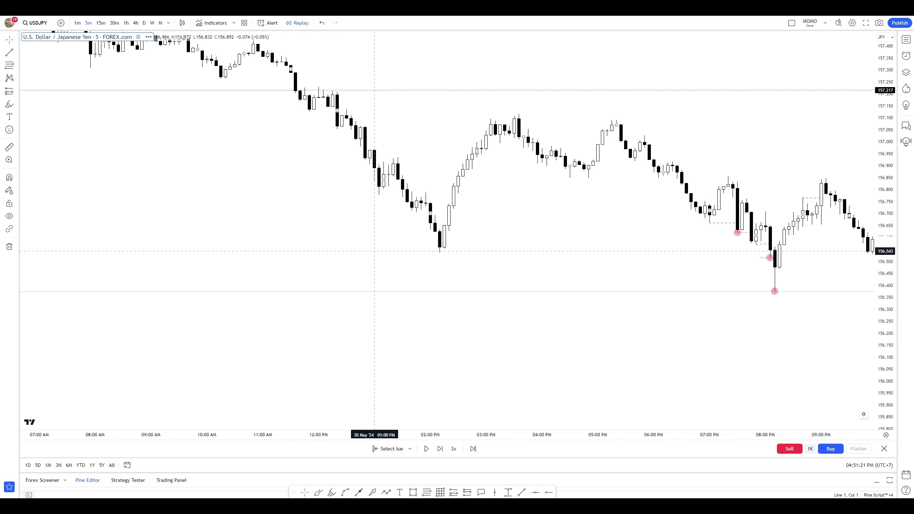
left_click_drag(240, 247, 611, 267)
scroll(531, 242, "up", 1)
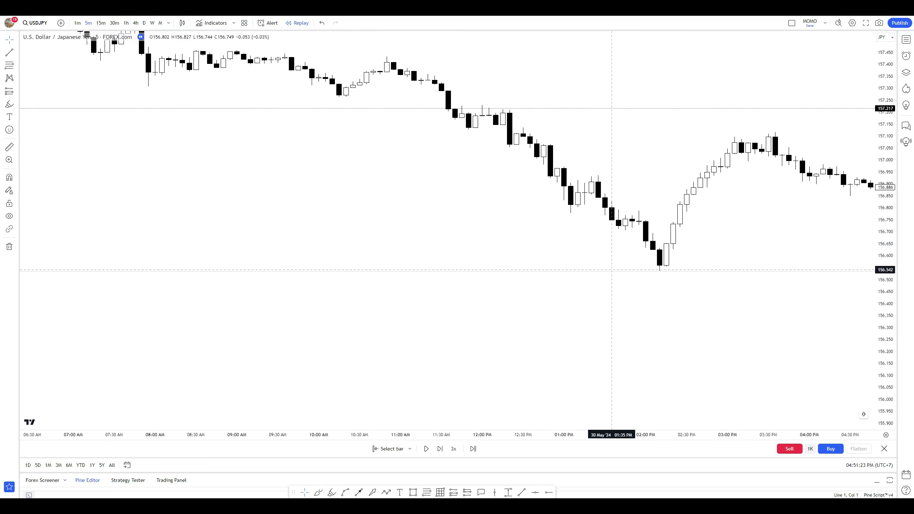
scroll(608, 267, "up", 1)
left_click(387, 448)
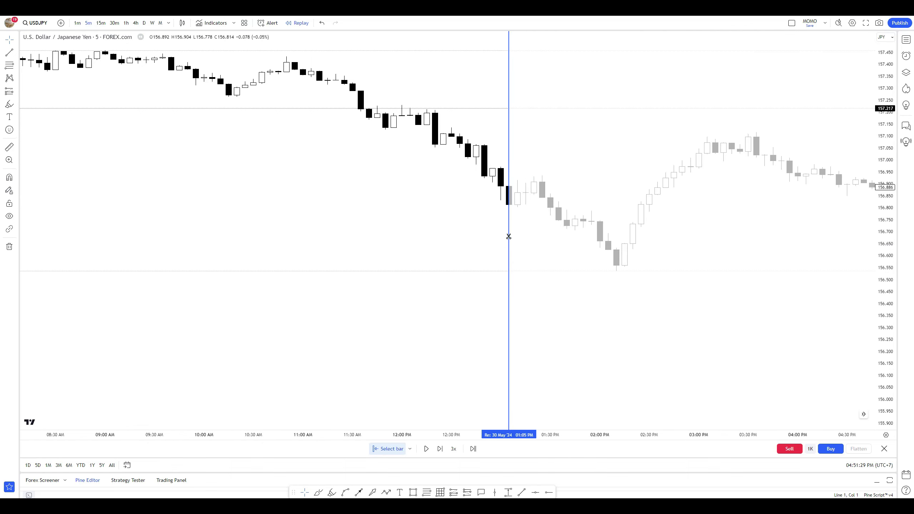
left_click(509, 237)
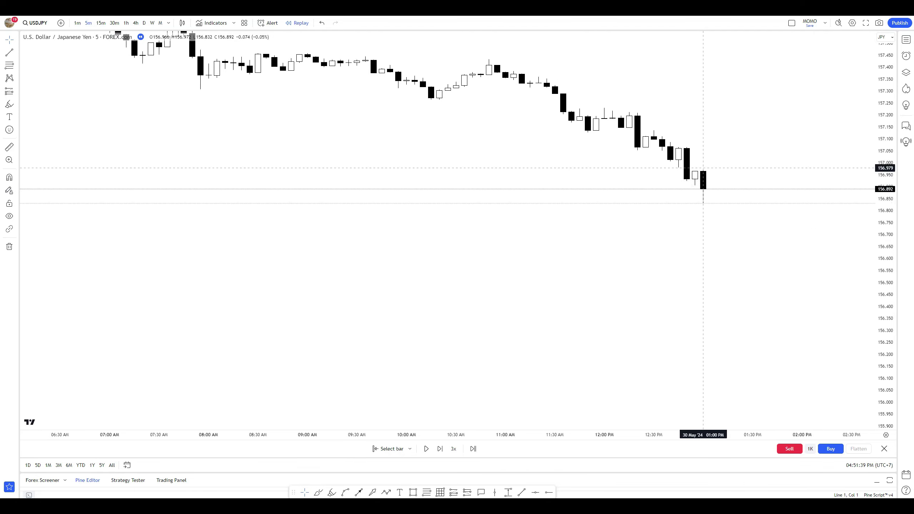
- Draw a dashed trend line at about 156.907 from the 12:55 PM candle's low to 01:00 PM
scroll(702, 168, "up", 2)
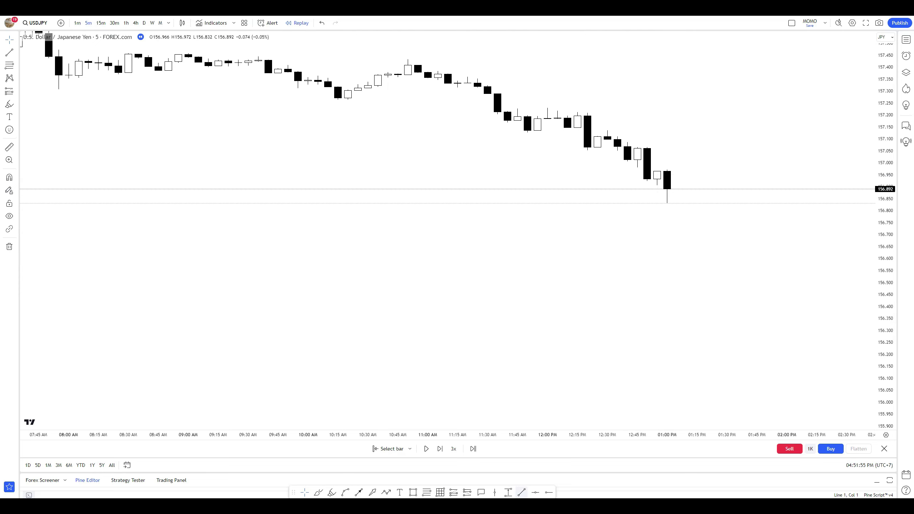
left_click(521, 492)
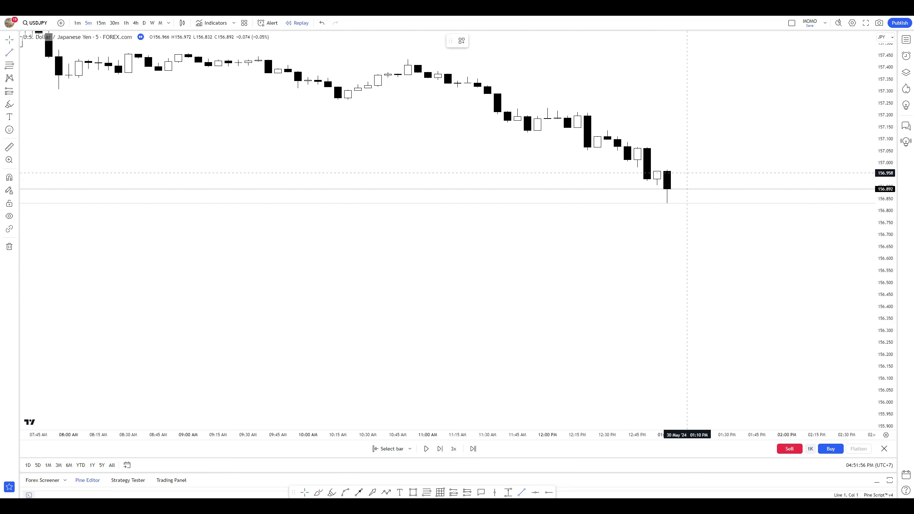
left_click(657, 186)
left_click(667, 185)
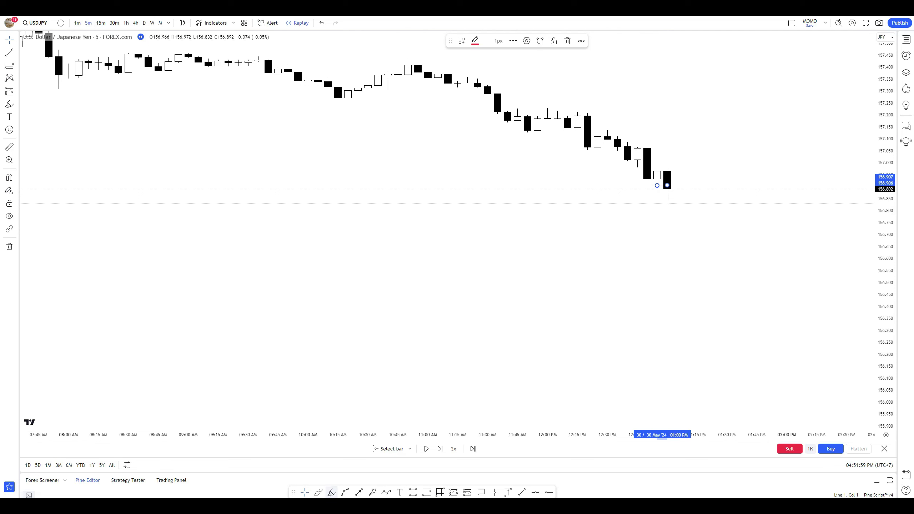
- Mark the low of the 01:00 PM candle with a highlighter dot
left_click(331, 492)
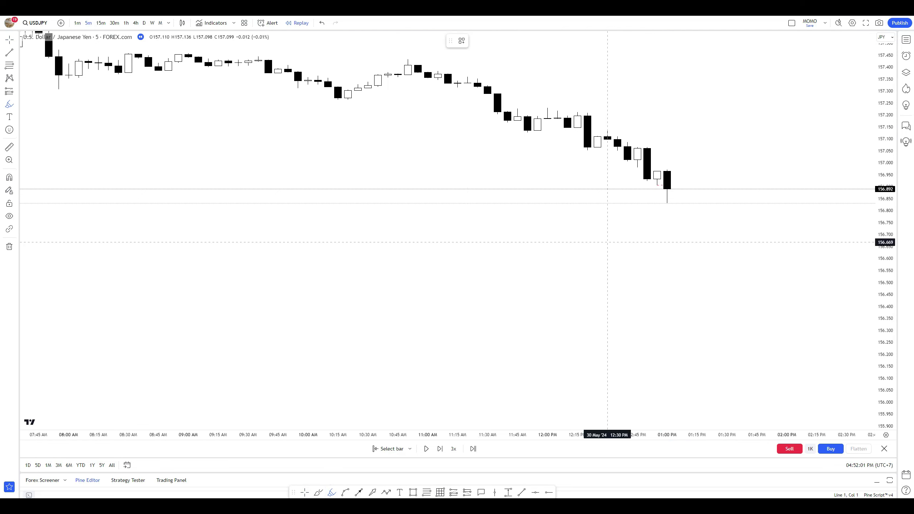
left_click(667, 201)
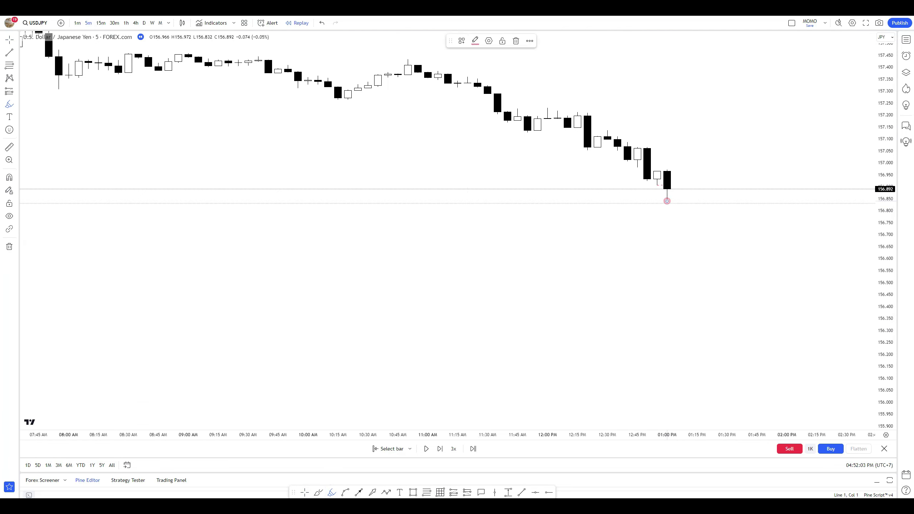
left_click(687, 319)
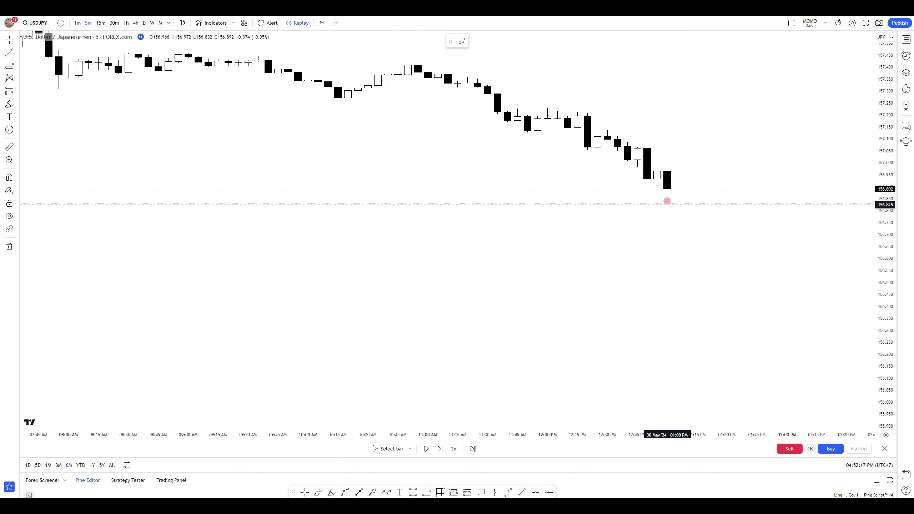
- Draw a dashed trend line at about 156.836 from the 01:00 PM candle's low to 01:10 PM and advance the replay one candle
left_click(666, 202)
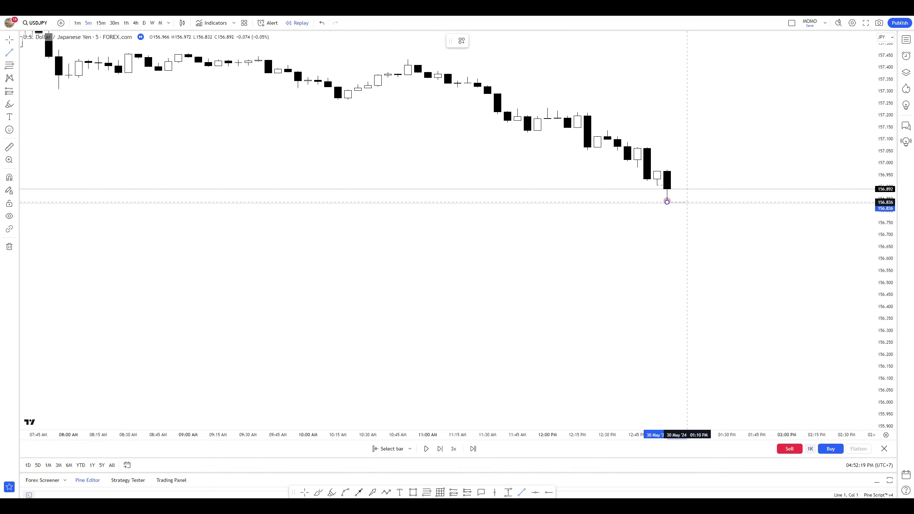
key("Escape")
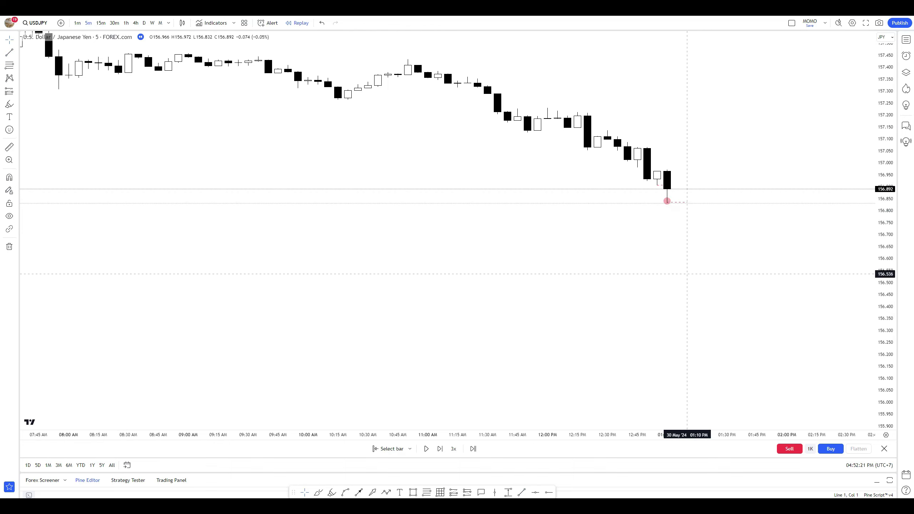
key("shift+Right")
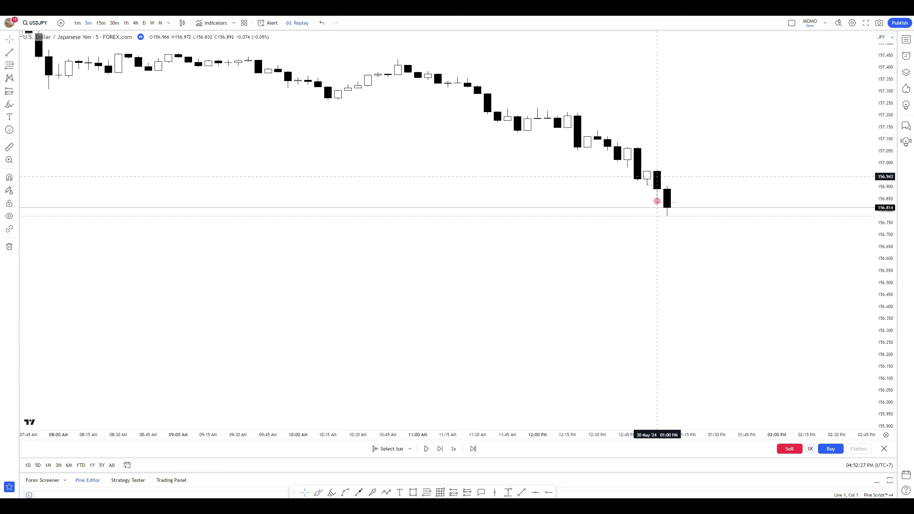
- Mark the low of the 01:05 PM candle with a highlighter dot
left_click(657, 202)
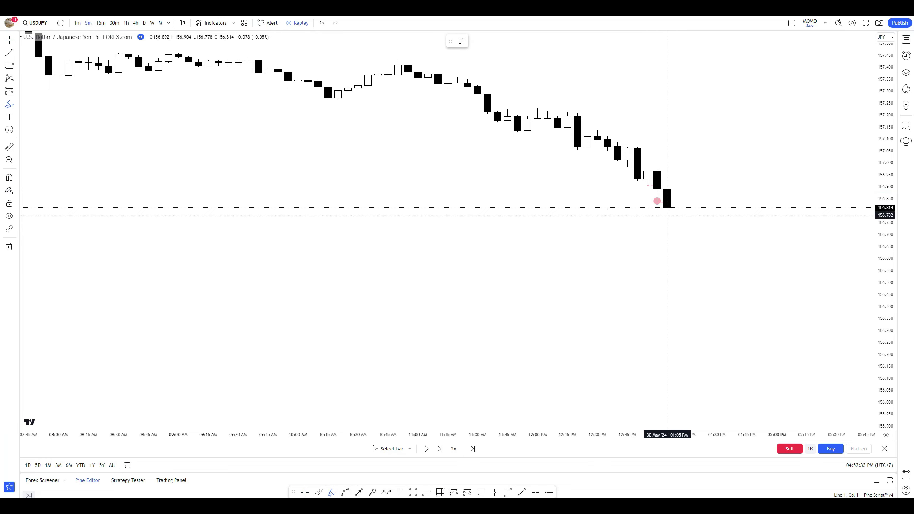
left_click(667, 215)
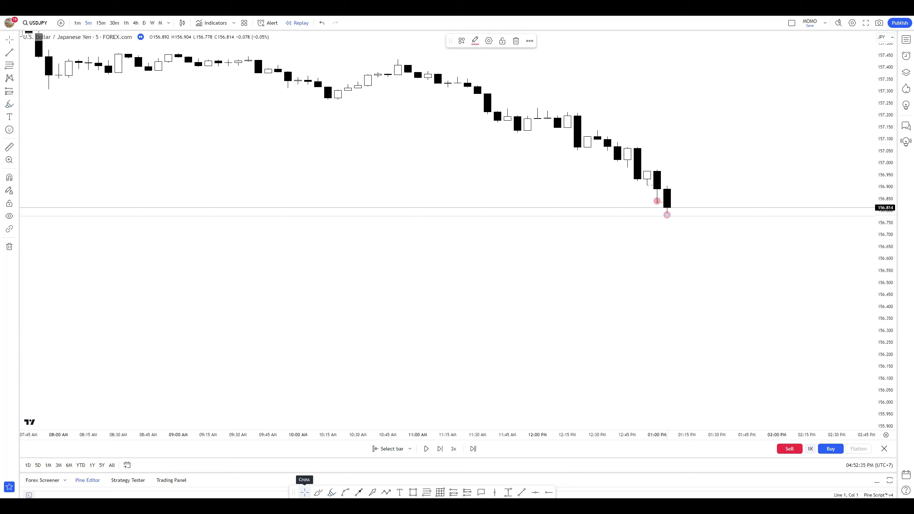
left_click(687, 335)
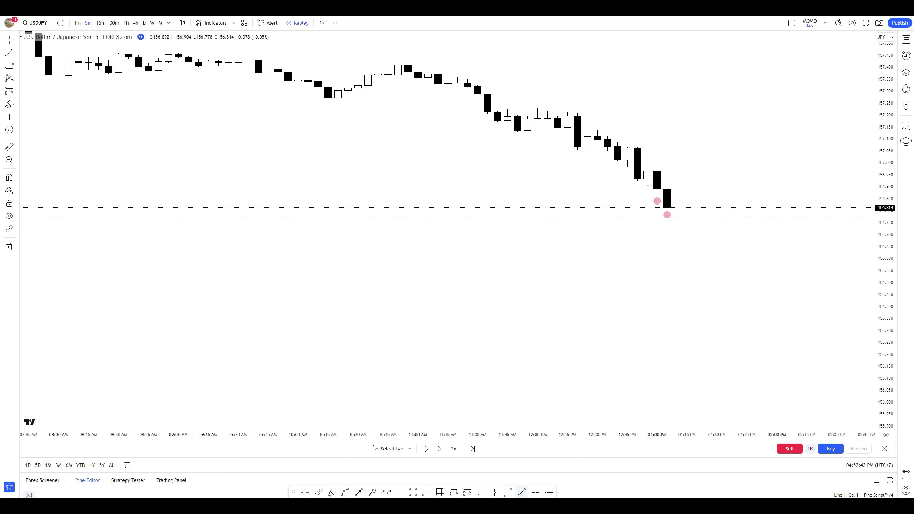
- Draw a dashed trend line at about 156.777 from the 01:05 PM candle's low to 01:10 PM
left_click(521, 492)
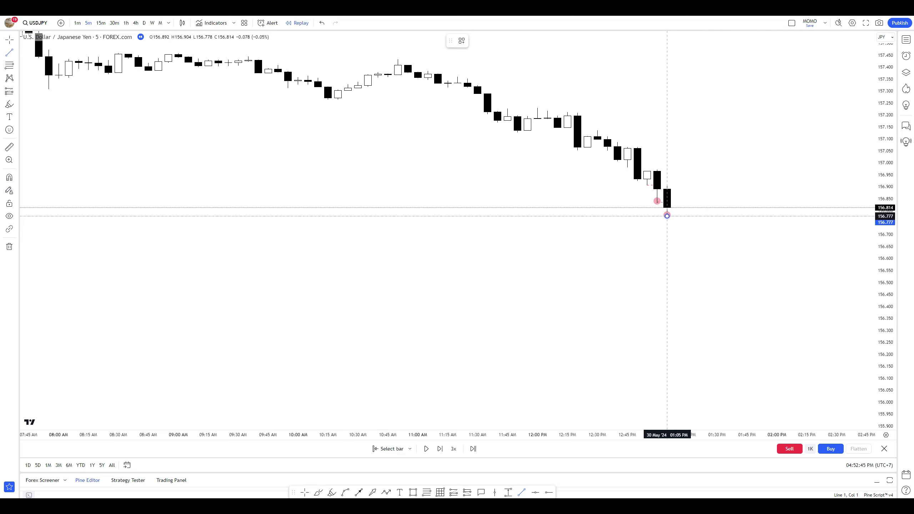
left_click_drag(667, 215, 676, 216)
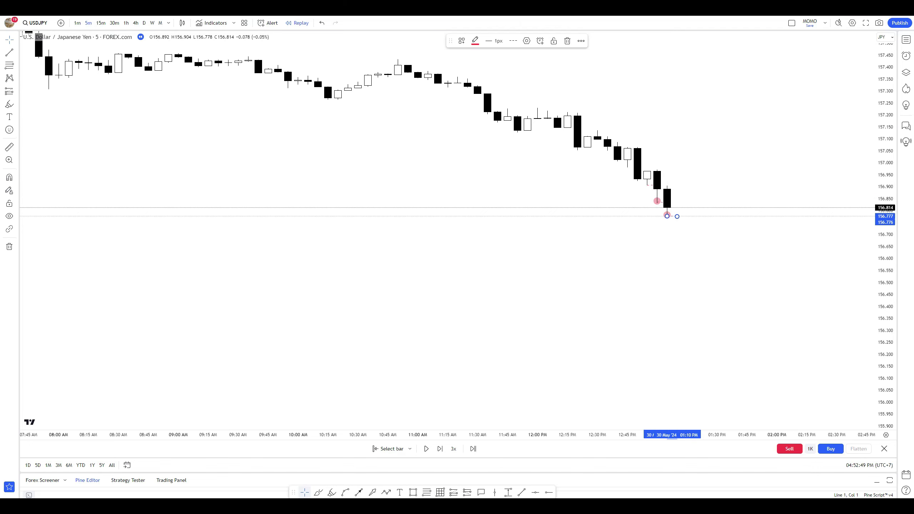
left_click(628, 349)
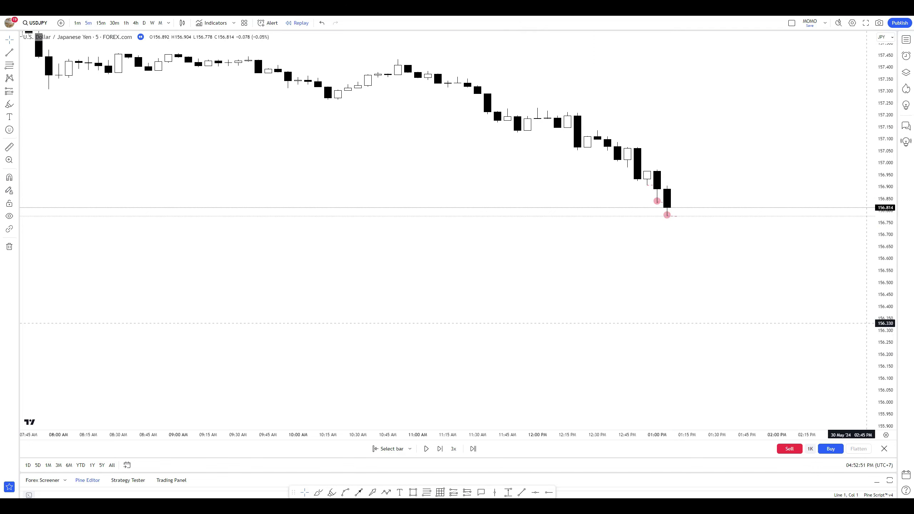
- Advance the bar replay from the 01:05 PM candle to the 01:30 PM candle
key("shift+Right")
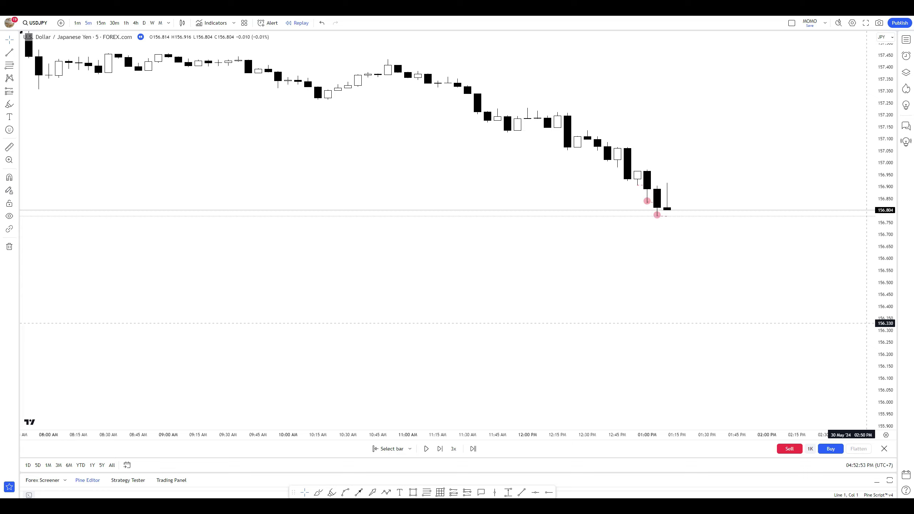
key("shift+Right")
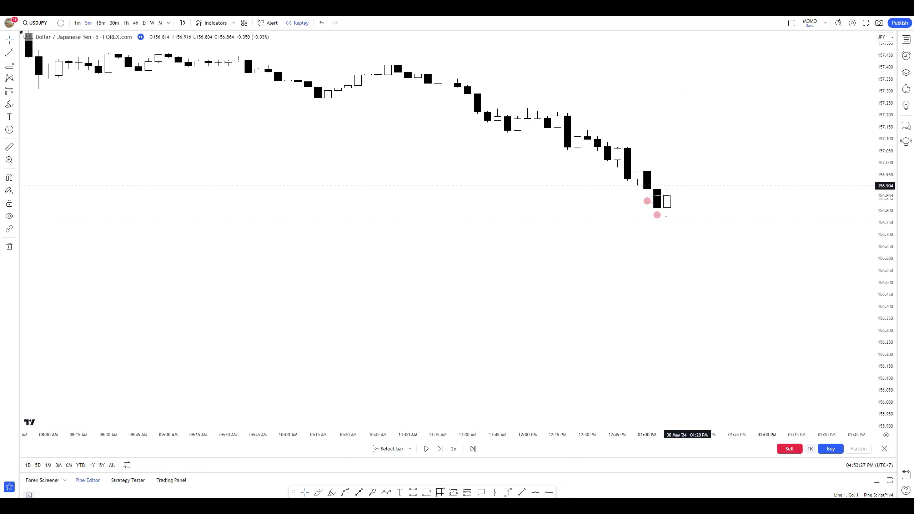
left_click(657, 215)
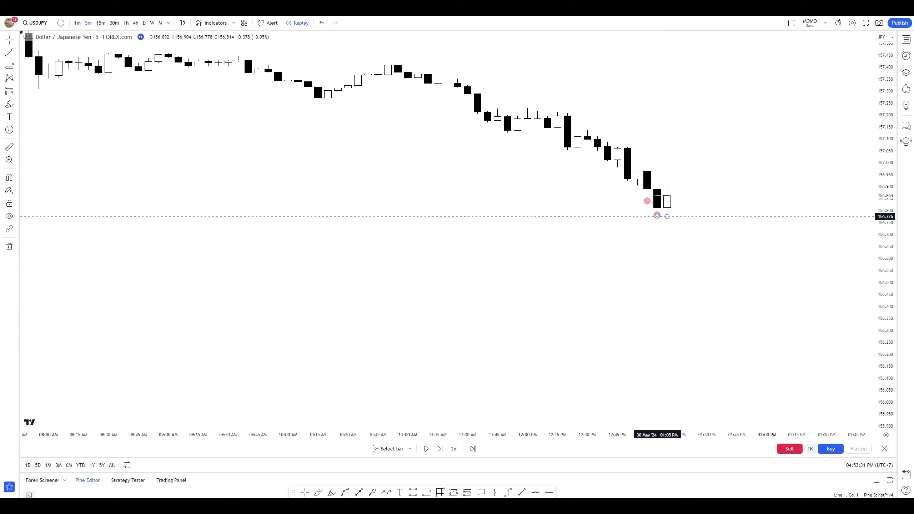
left_click(667, 216)
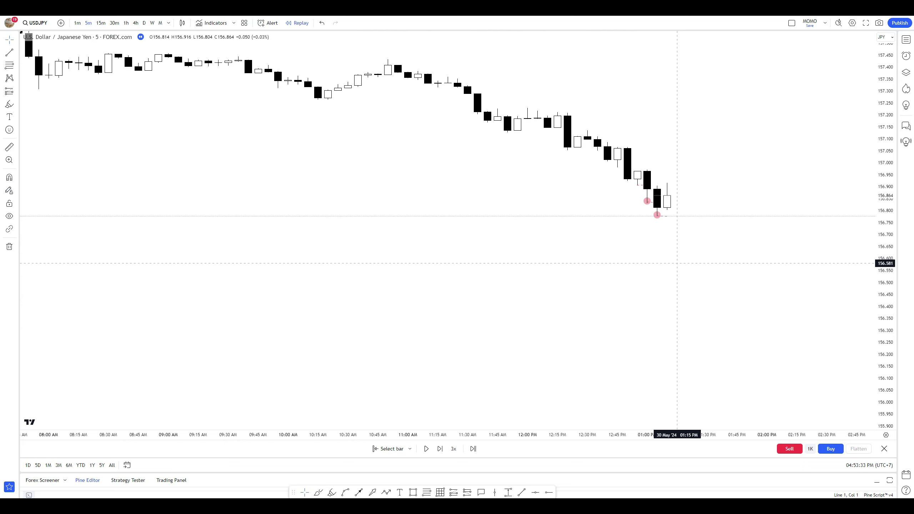
key("shift+Right")
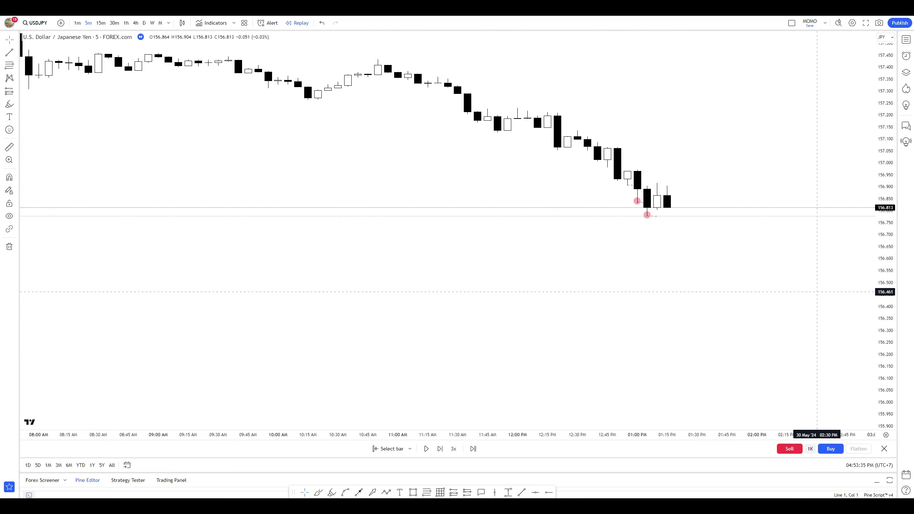
key("shift+Right")
key("shift+Right")
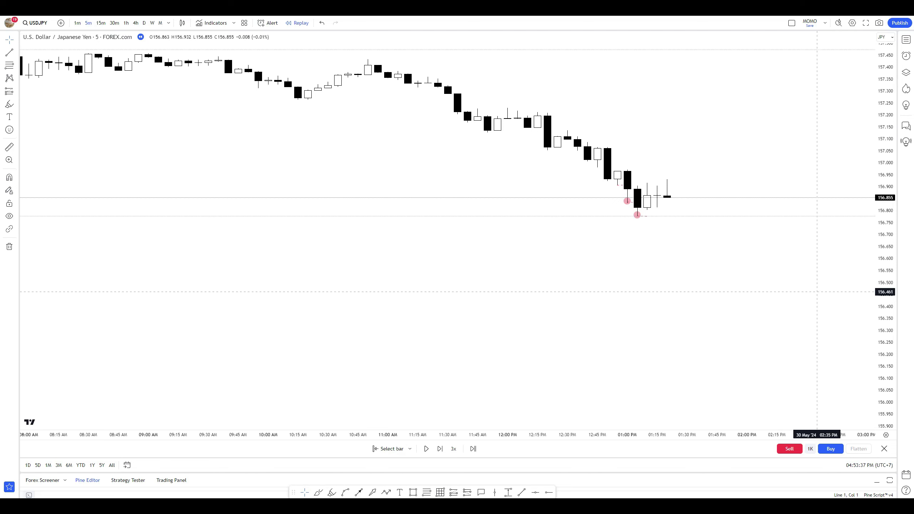
key("shift+Right")
key("shift+Right")
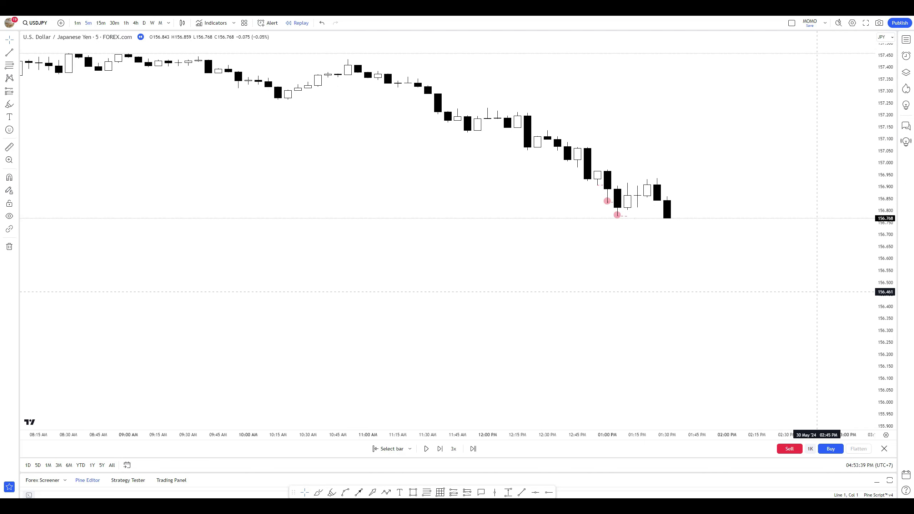
key("shift+Right")
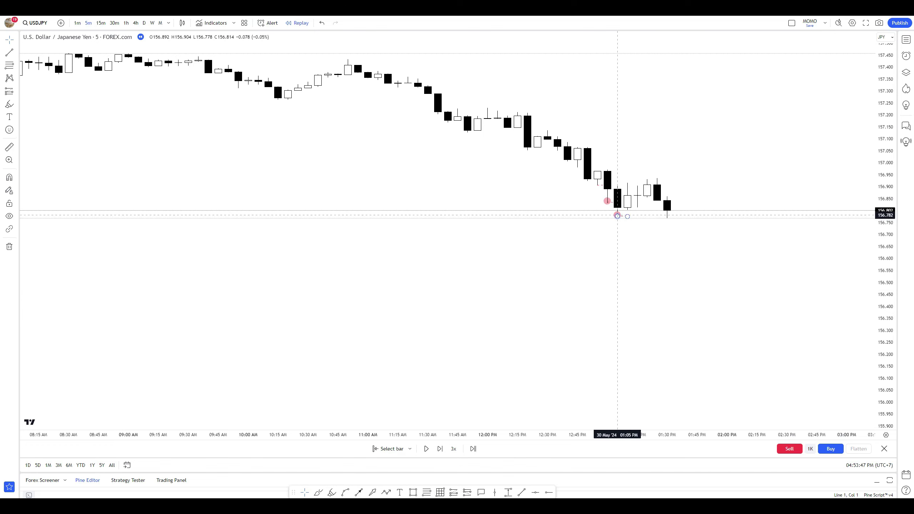
- Extend the dashed line from the 01:05 PM candle's low to 01:25 PM, ending at about 156.779
left_click(667, 215)
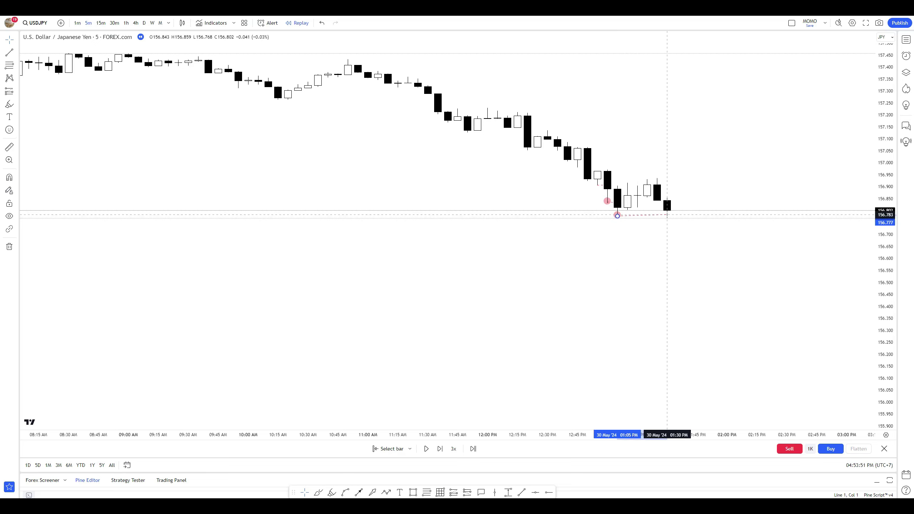
left_click(656, 213)
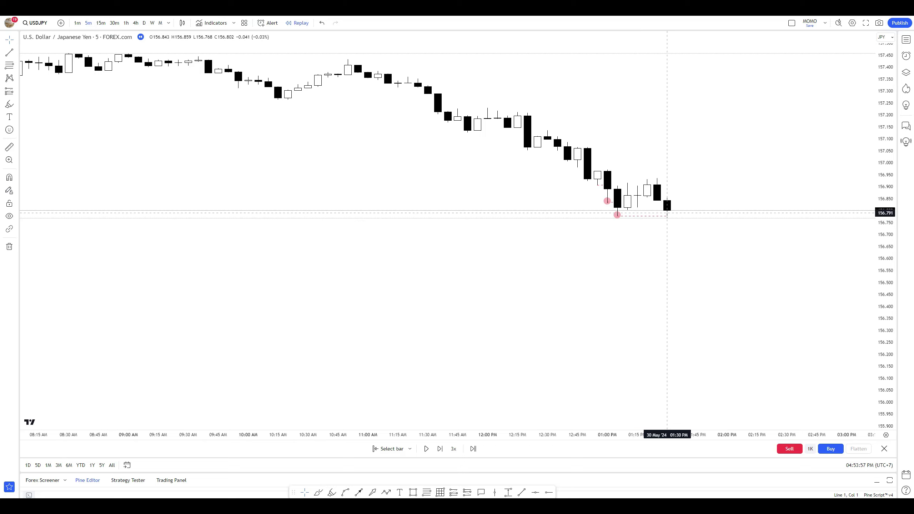
left_click(667, 214)
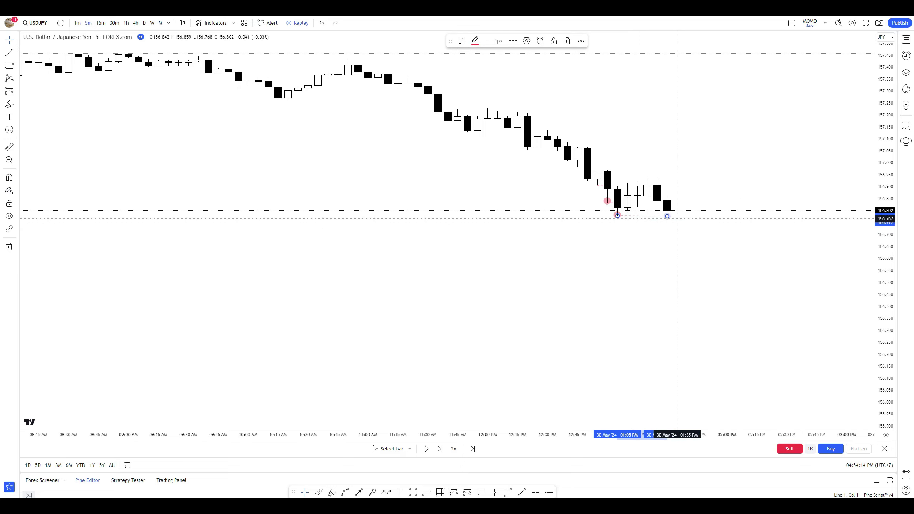
left_click_drag(667, 215, 657, 215)
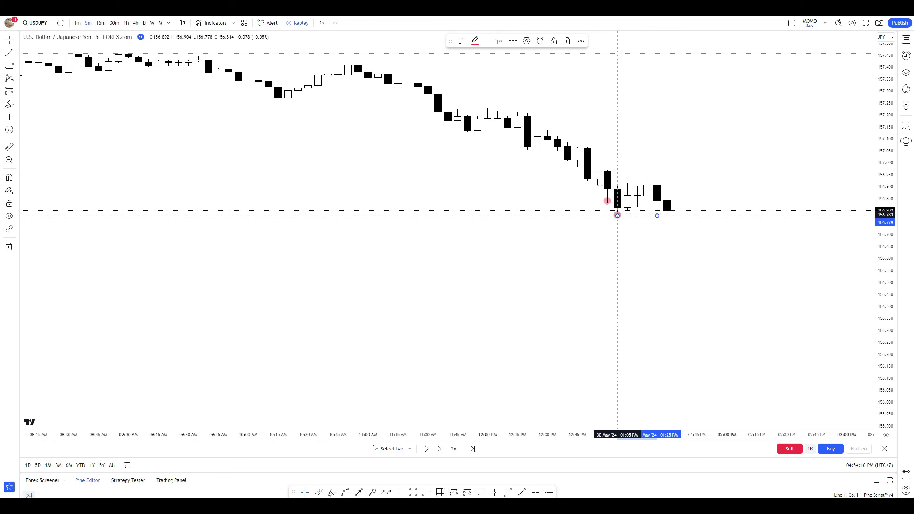
- Circle the lower wick of the 01:30 PM candle with a red brush stroke
left_click(318, 492)
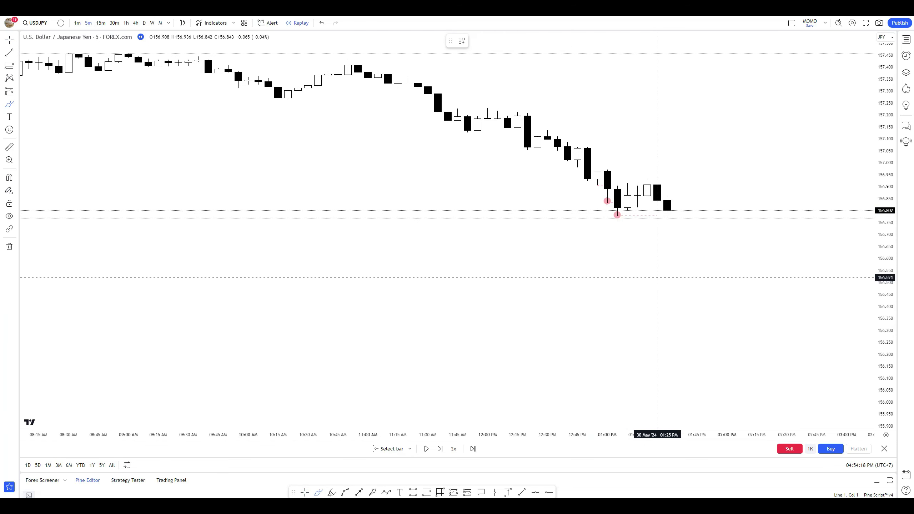
left_click_drag(657, 216, 676, 218)
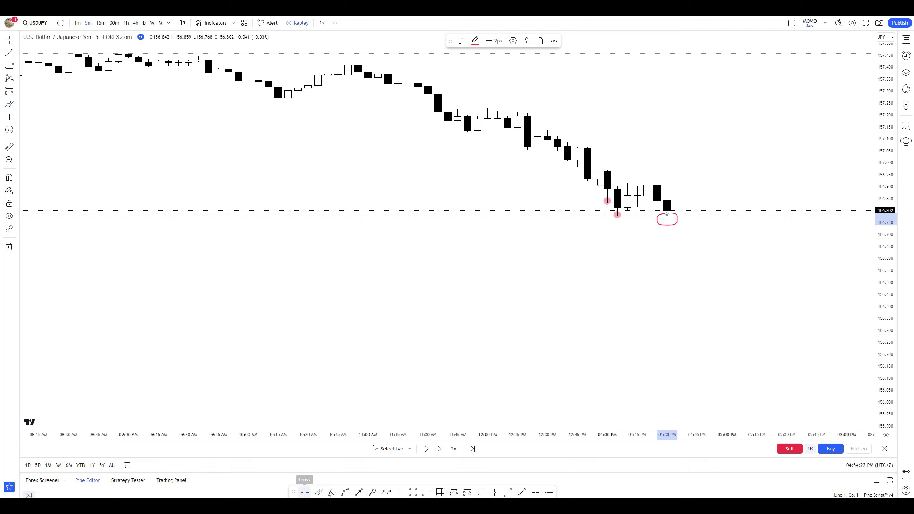
key("Escape")
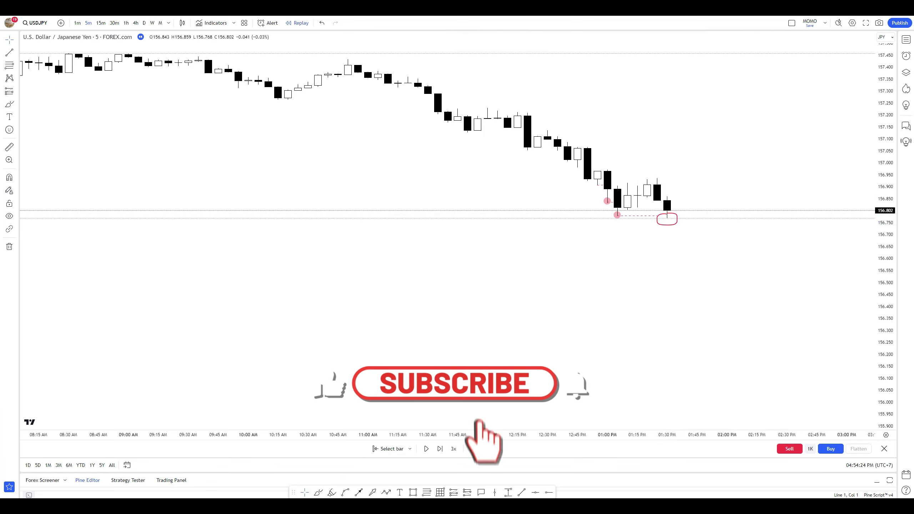
- Advance the replay to the 01:35 PM candle and draw a dashed line at about 156.771 from the 01:30 PM low back to 01:05 PM
key("shift+Right")
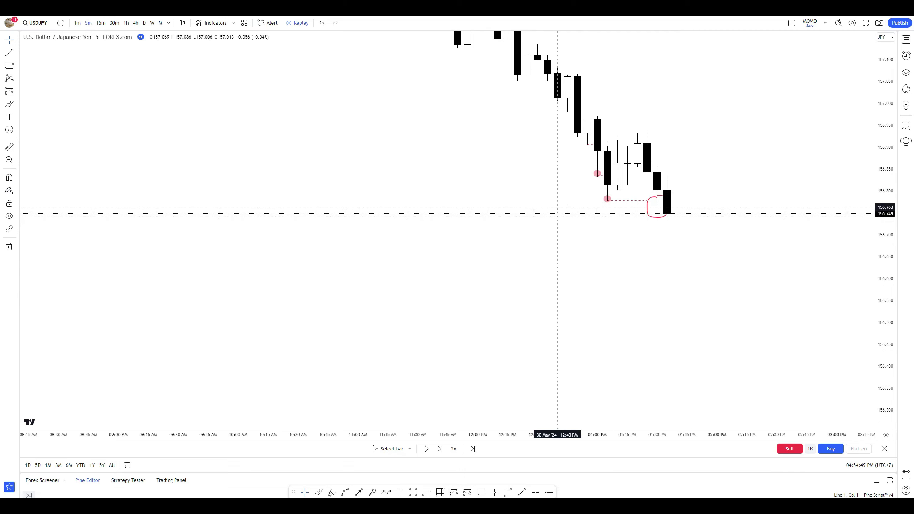
left_click(521, 492)
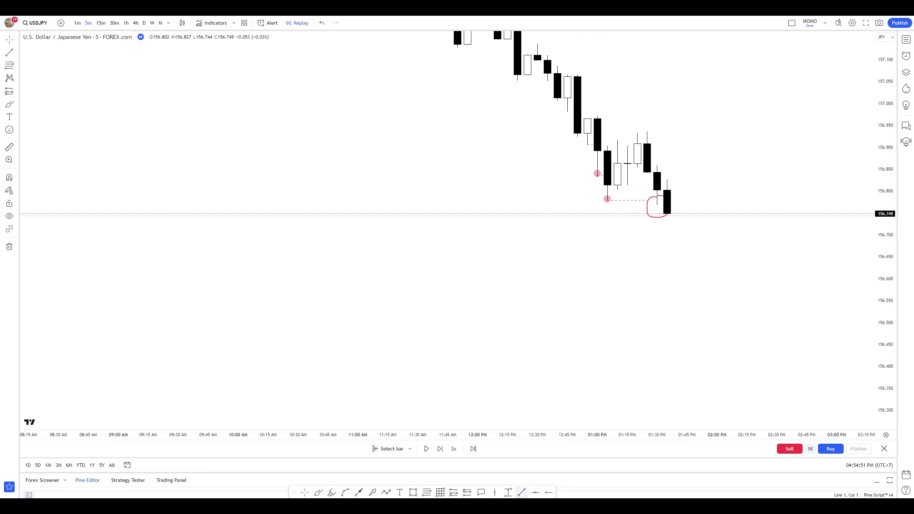
left_click(657, 204)
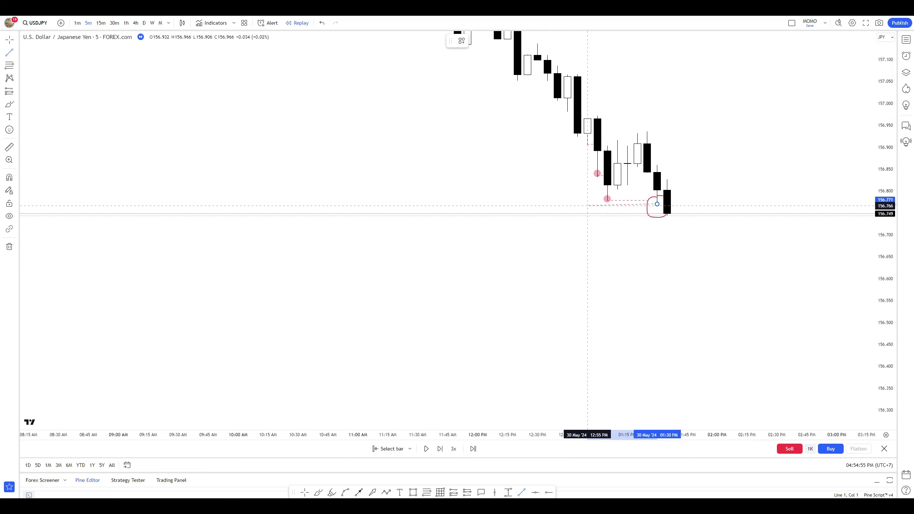
left_click(607, 204)
- Delete the upper of the two dashed lines starting at 01:05 PM and extend the lower one to the 01:35 PM candle
left_click(627, 199)
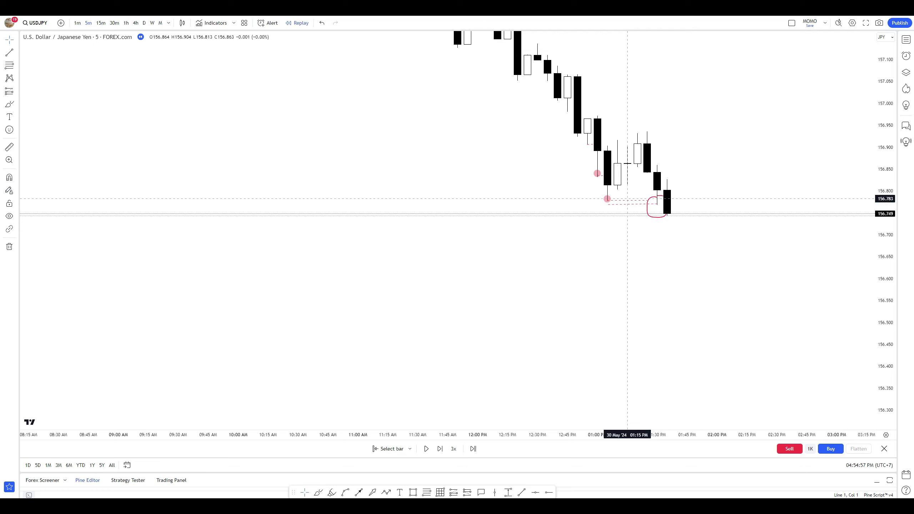
left_click(628, 204)
left_click(627, 223)
left_click_drag(657, 205, 667, 204)
left_click(644, 223)
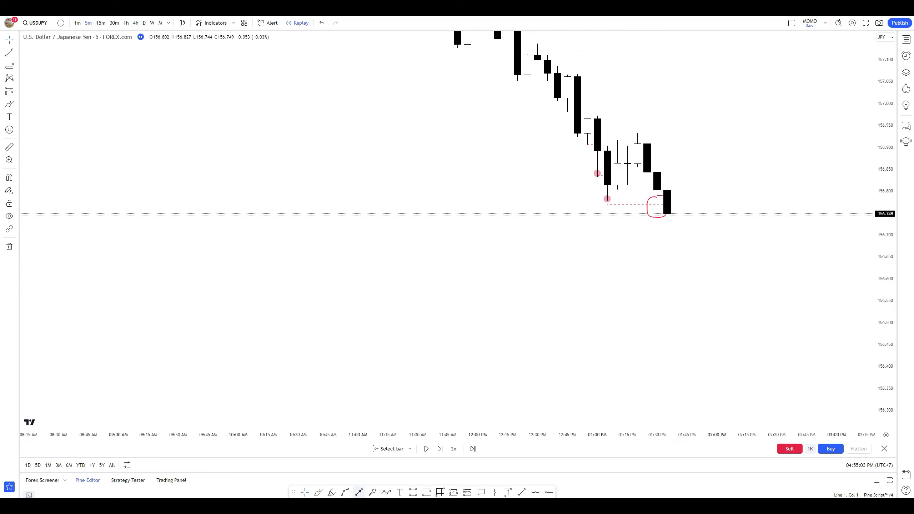
- Mark the high of the 01:35 PM candle with a highlighter dot
left_click(331, 492)
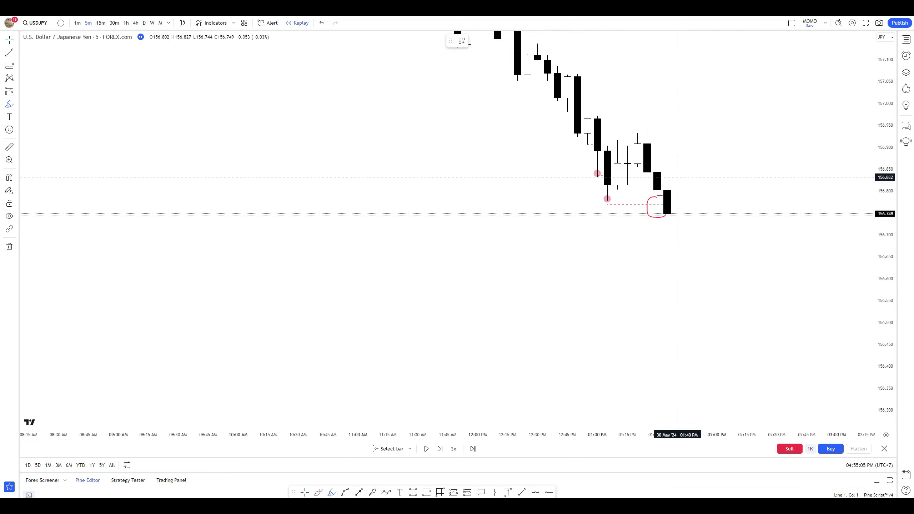
left_click(666, 179)
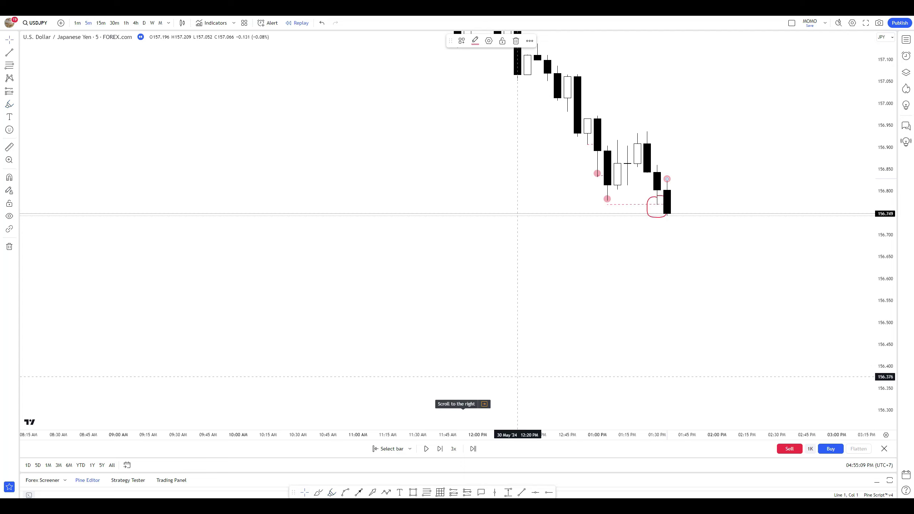
scroll(406, 288, "down", 5)
scroll(790, 194, "down", 2)
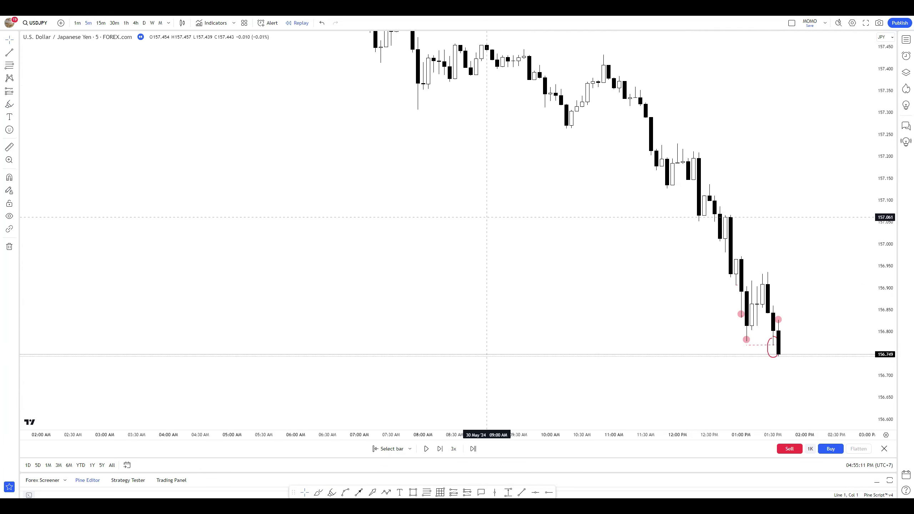
left_click_drag(486, 202, 402, 204)
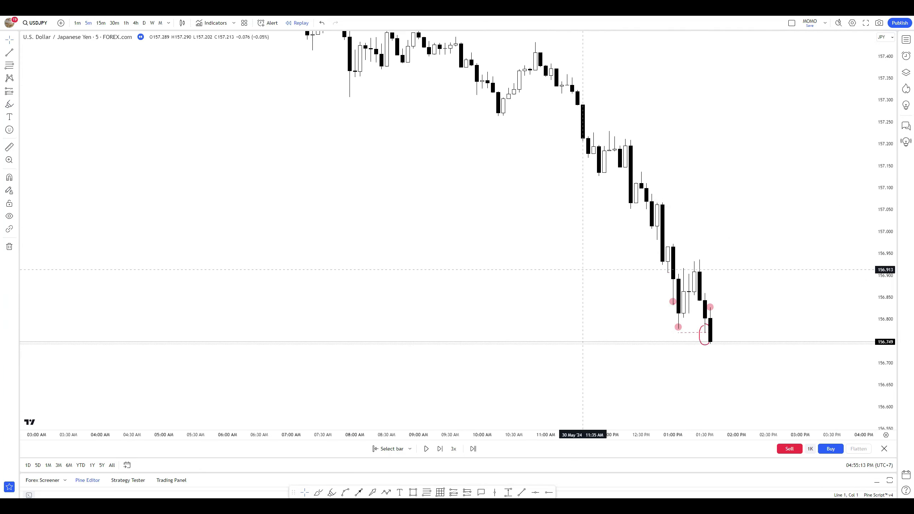